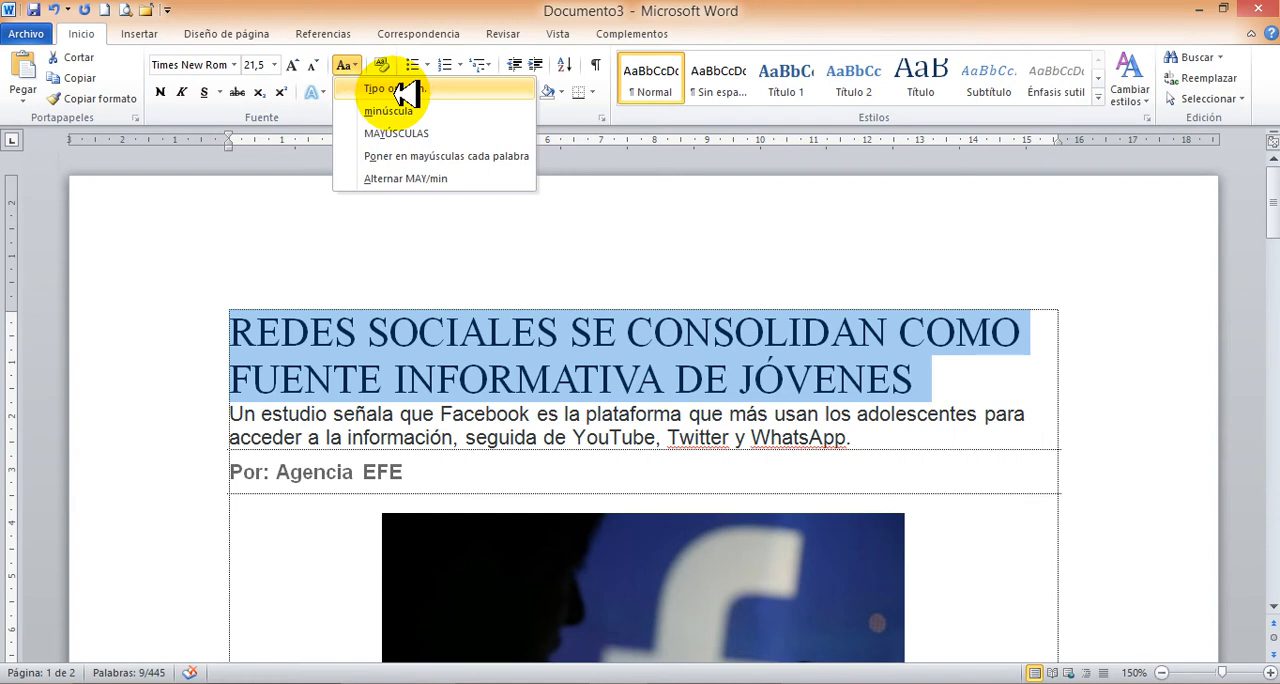
# Set the headline to sentence case, and change its first word "Redes" to lowercase.
pyautogui.click(420, 90)
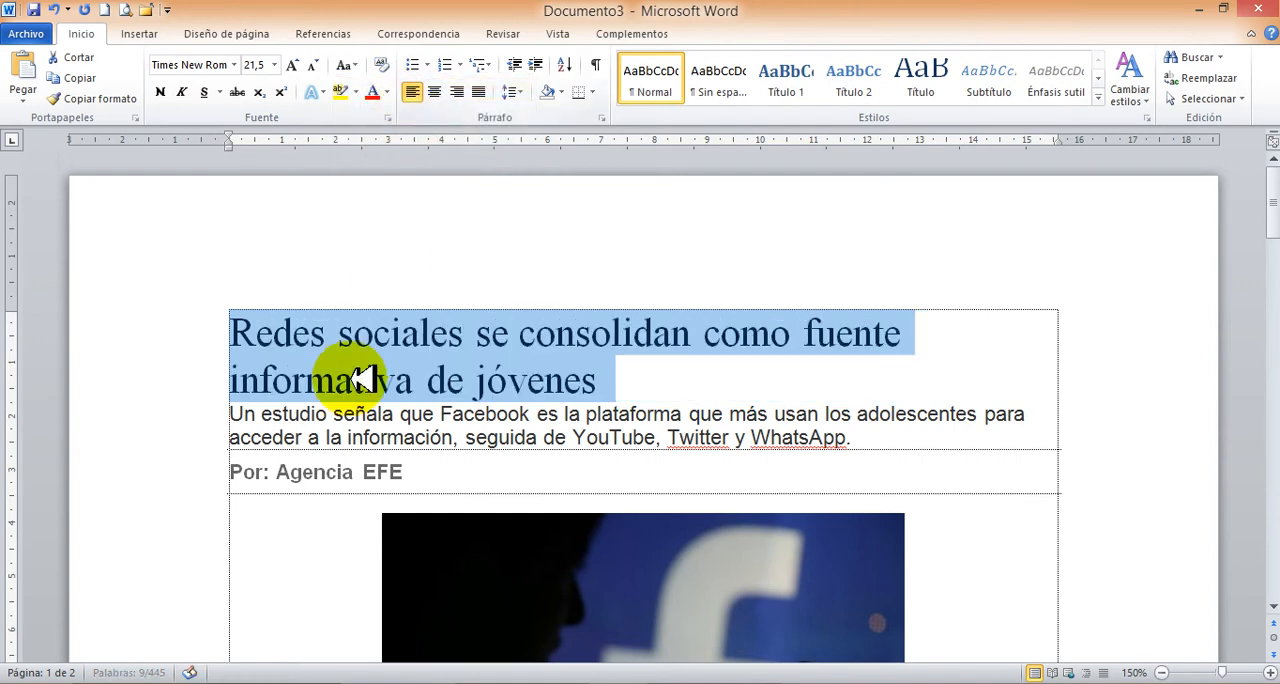
pyautogui.click(259, 330)
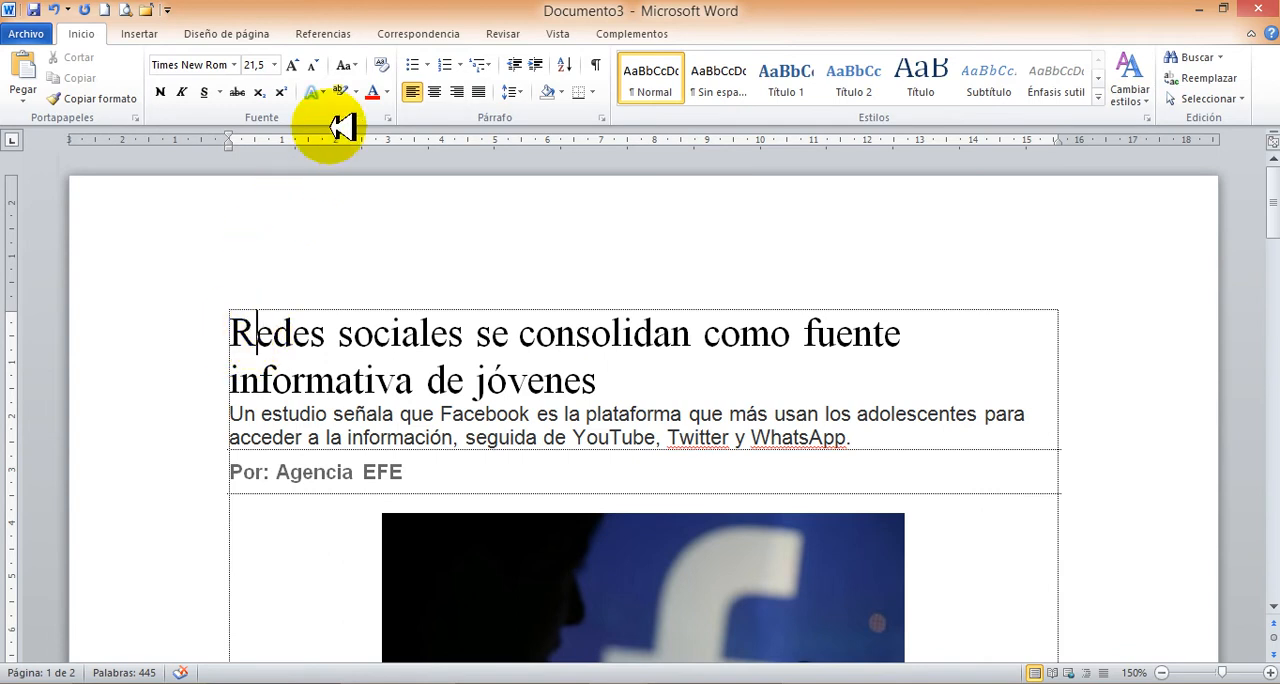
pyautogui.click(346, 65)
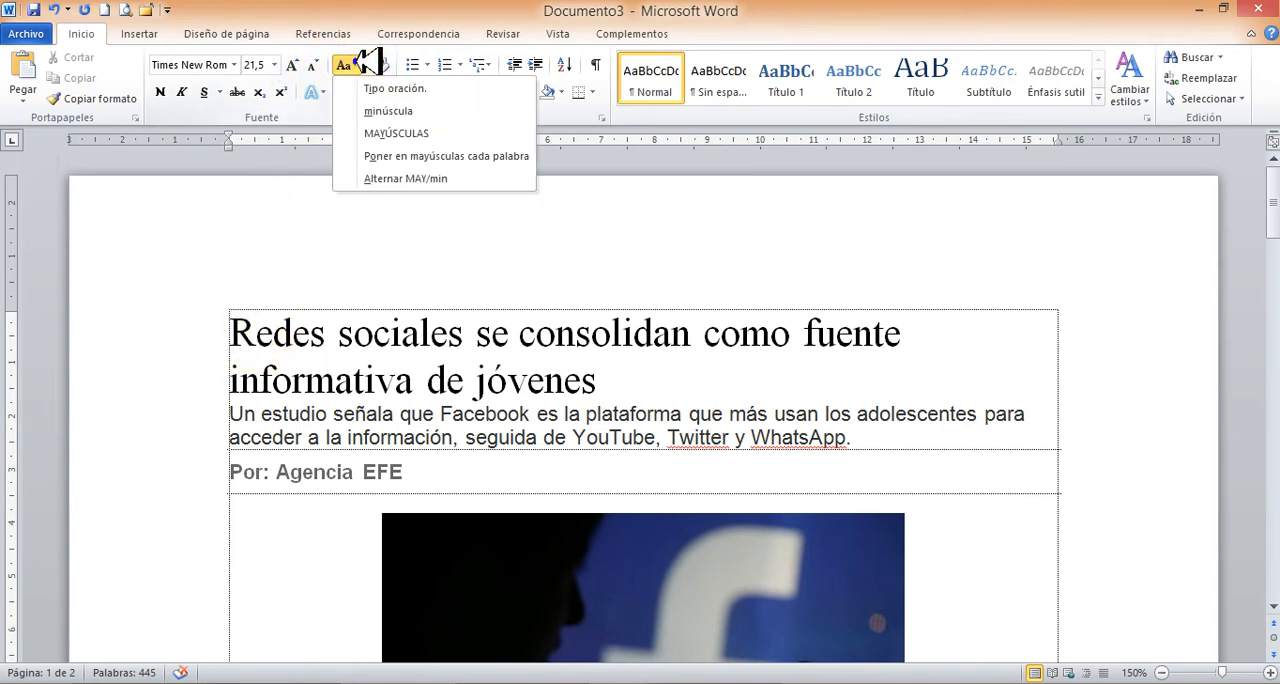
pyautogui.click(378, 110)
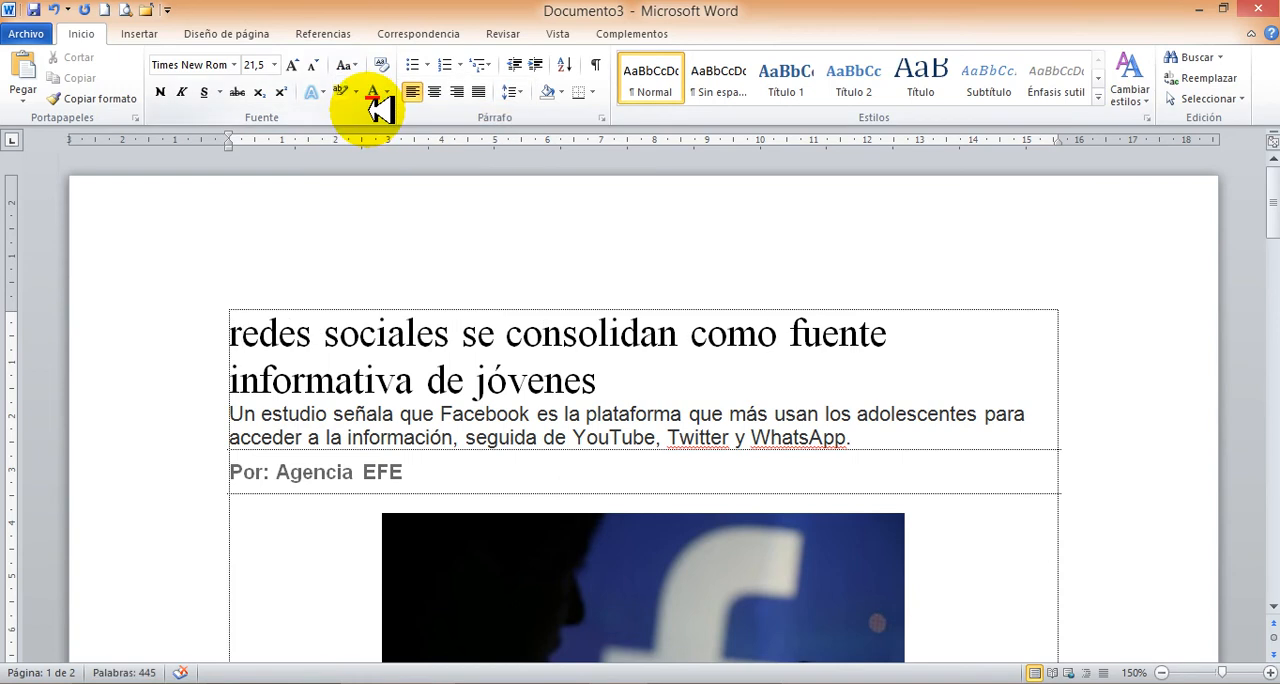
# Change the headline's first word to uppercase, and convert the whole two-line headline to uppercase as well.
pyautogui.click(346, 65)
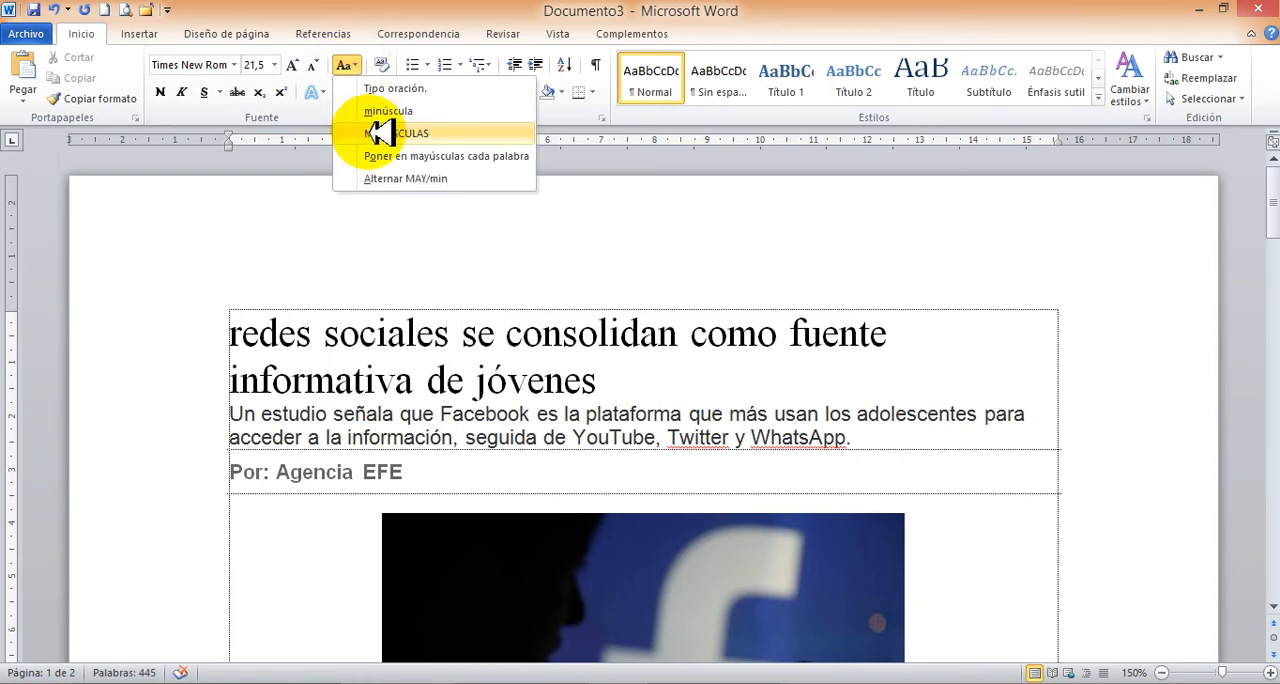
pyautogui.click(380, 132)
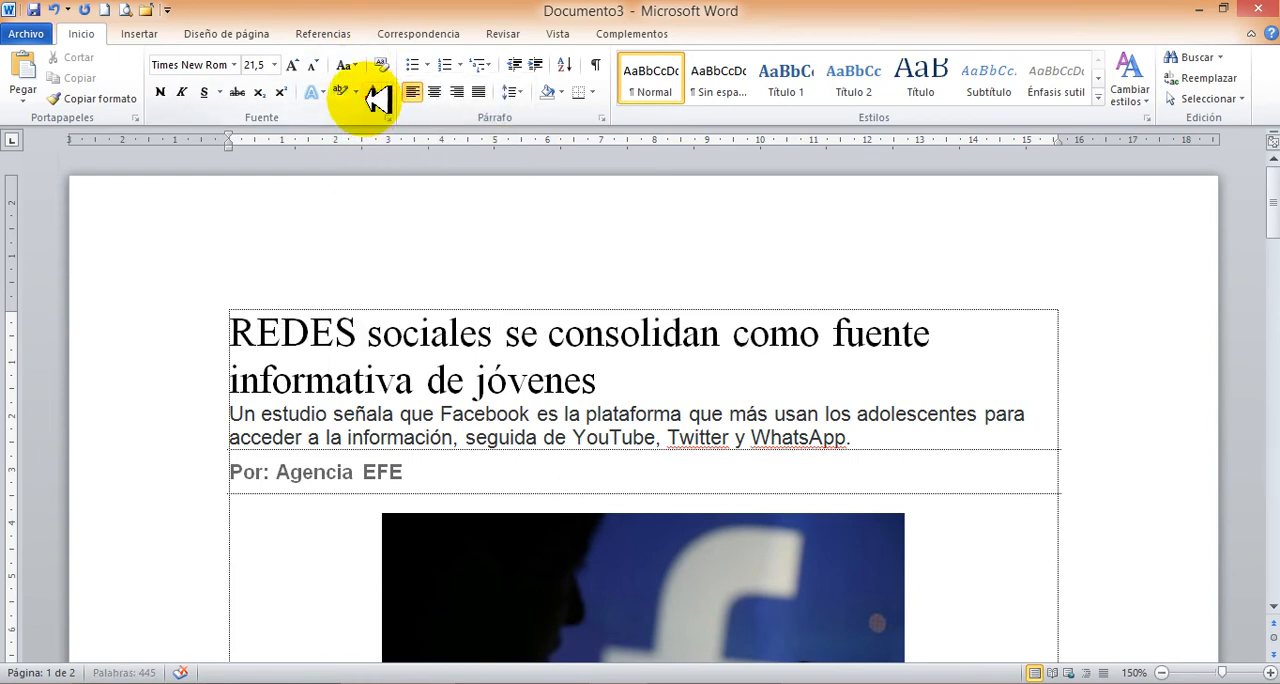
pyautogui.moveTo(193, 330); pyautogui.dragTo(186, 371)
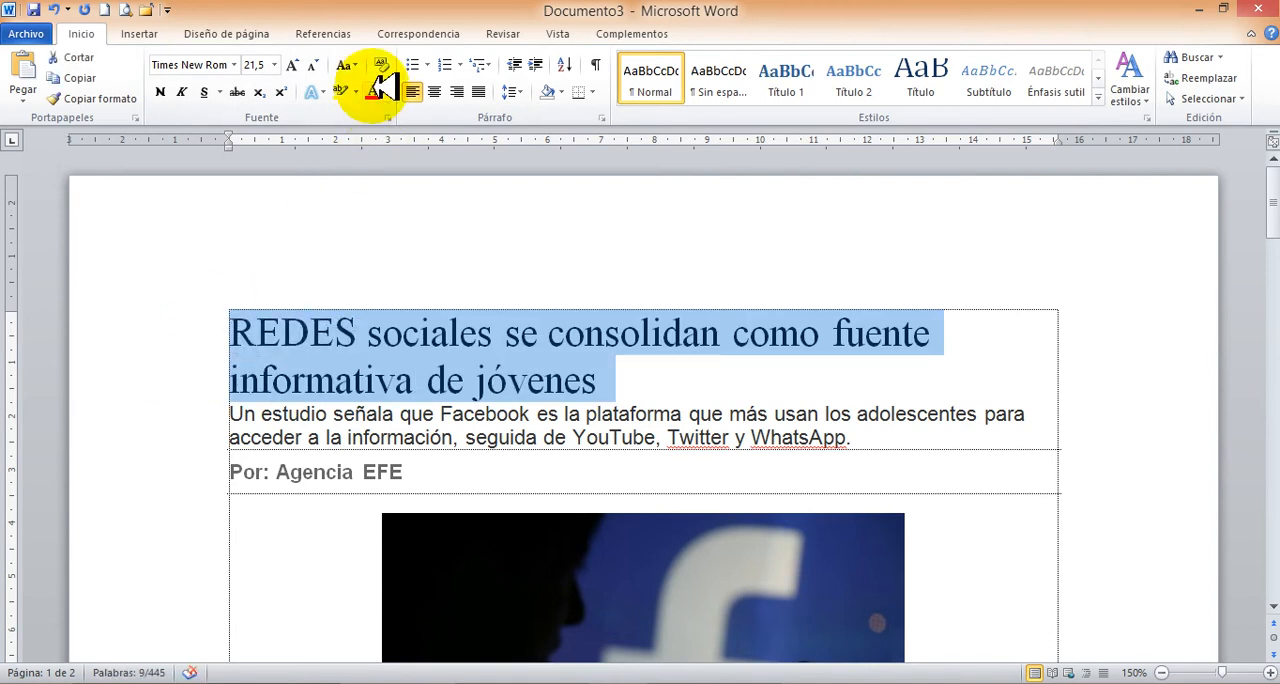
pyautogui.click(352, 65)
pyautogui.click(380, 130)
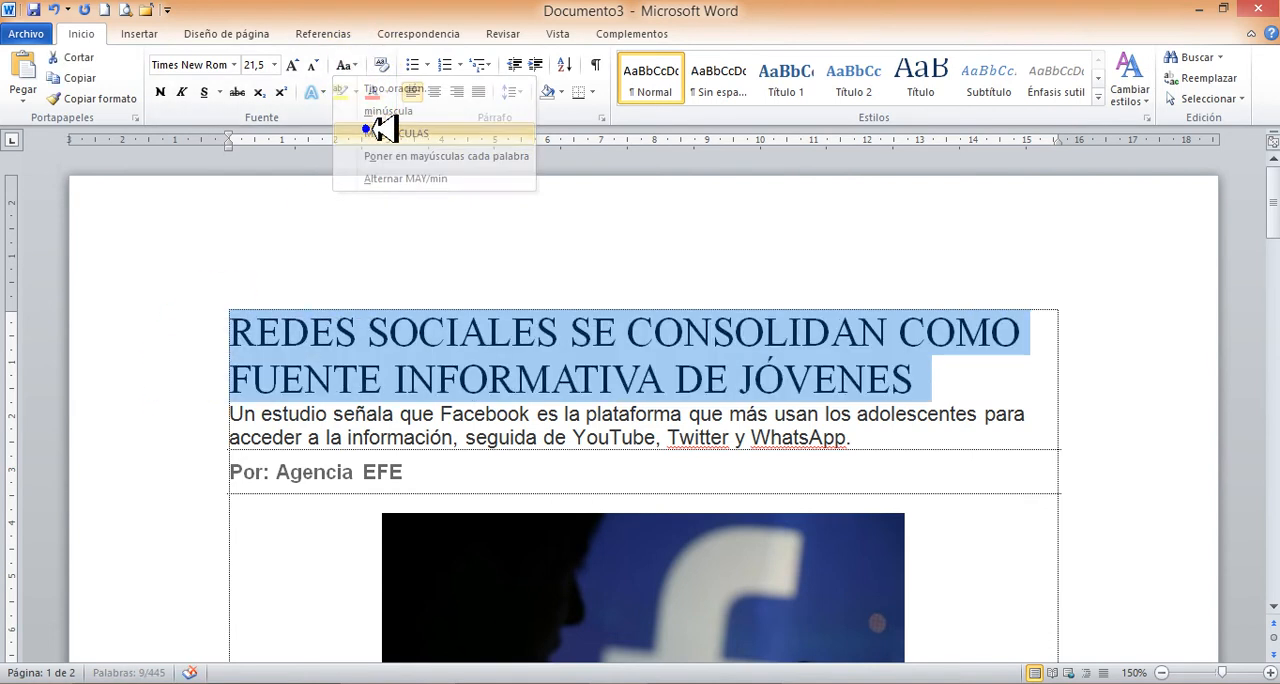
# Capitalize each word of the headline and toggle its case so every word starts in lowercase followed by capitals.
pyautogui.click(358, 66)
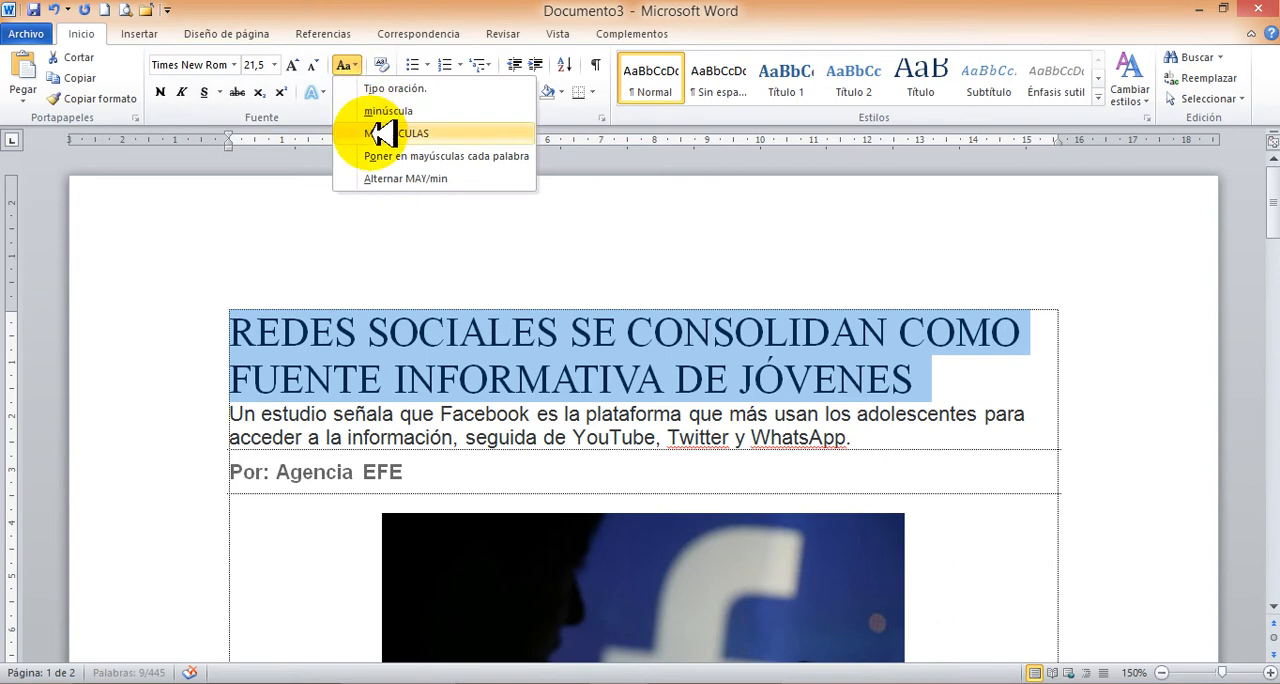
pyautogui.click(390, 158)
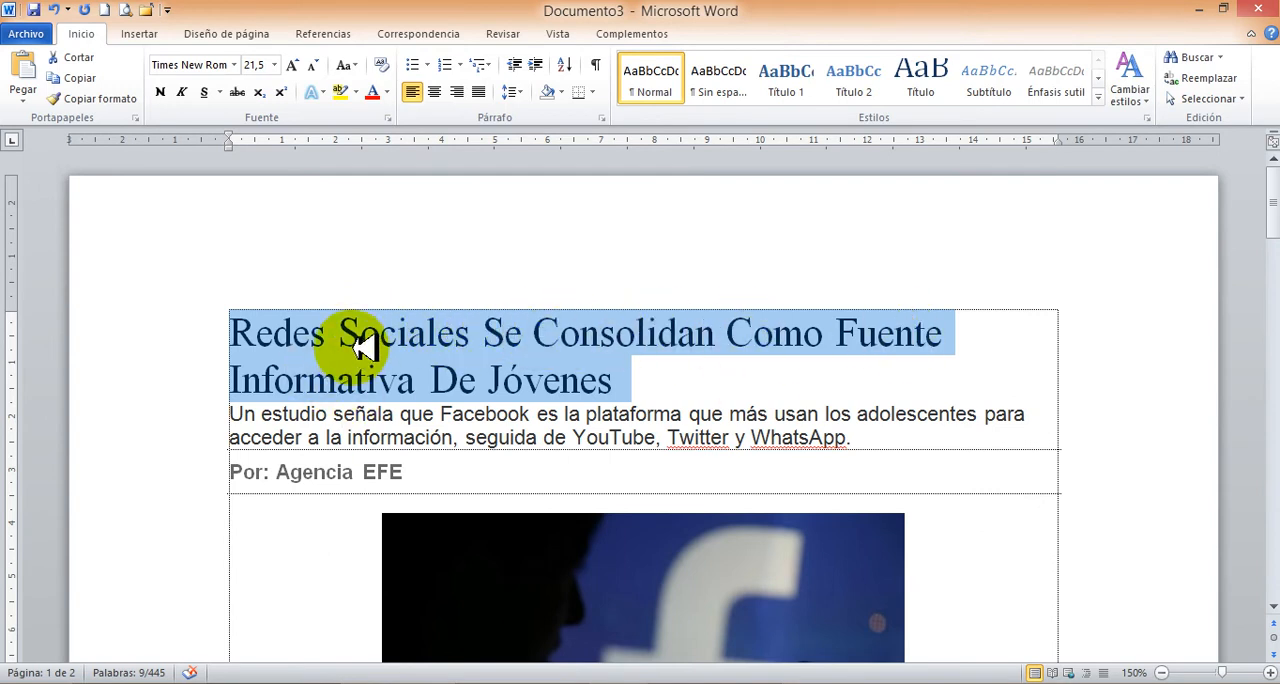
pyautogui.click(357, 65)
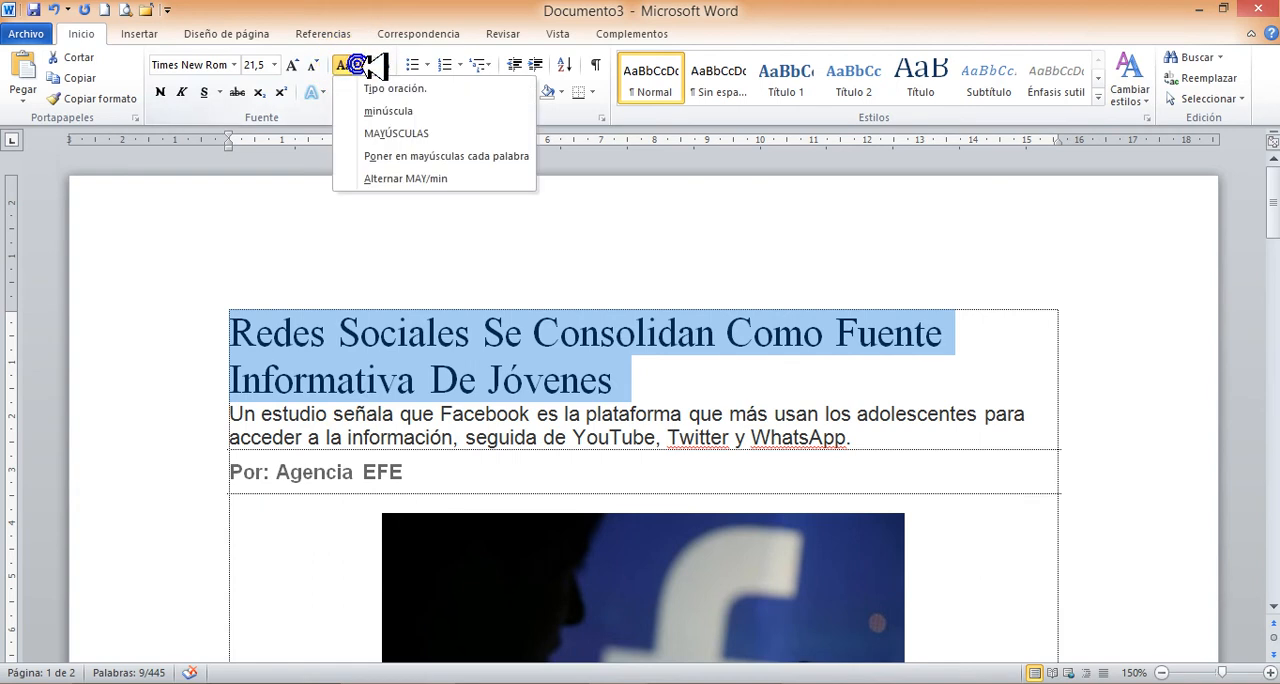
pyautogui.click(375, 178)
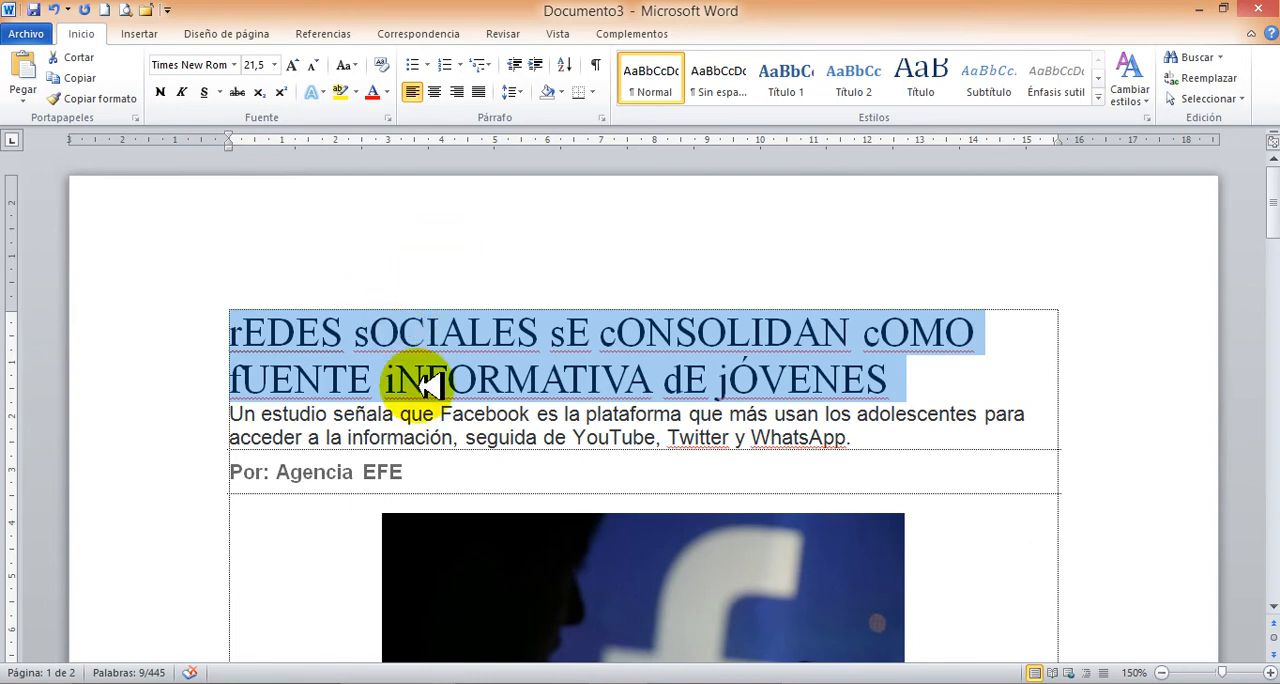
# Copy the formatting of the red word "sociales" and apply it once to the entire first body paragraph.
pyautogui.scroll(-6, 360, 435)
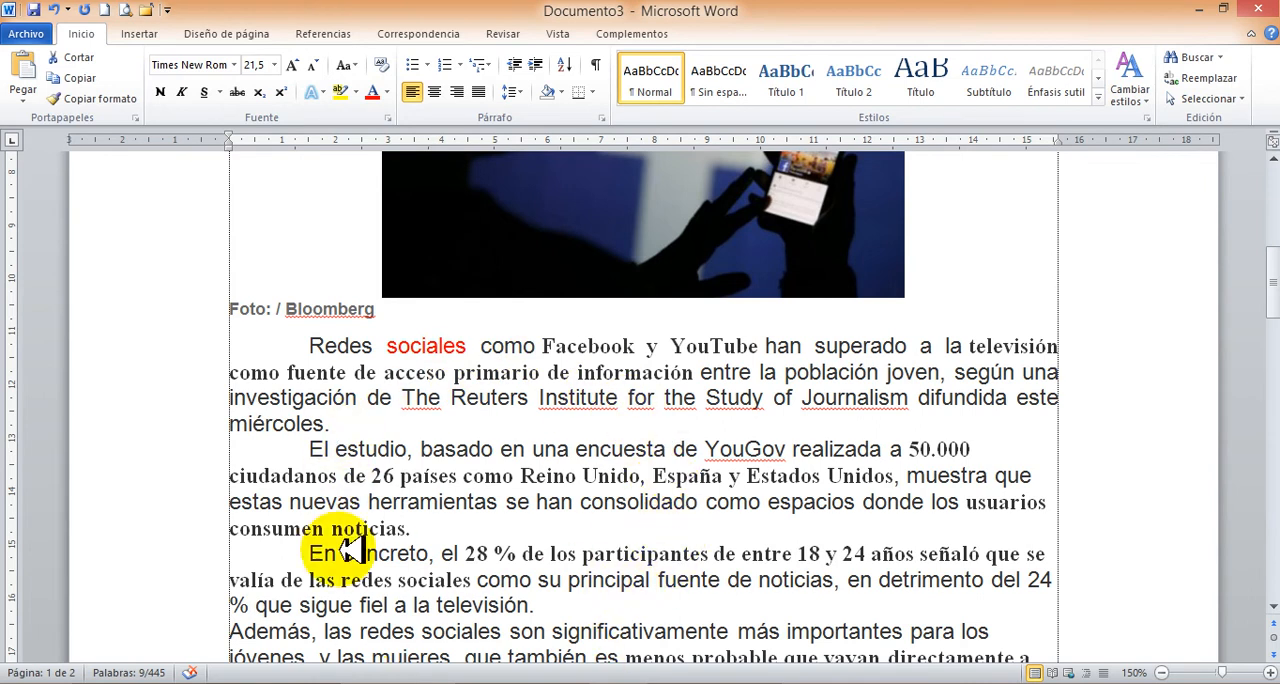
pyautogui.click(600, 345)
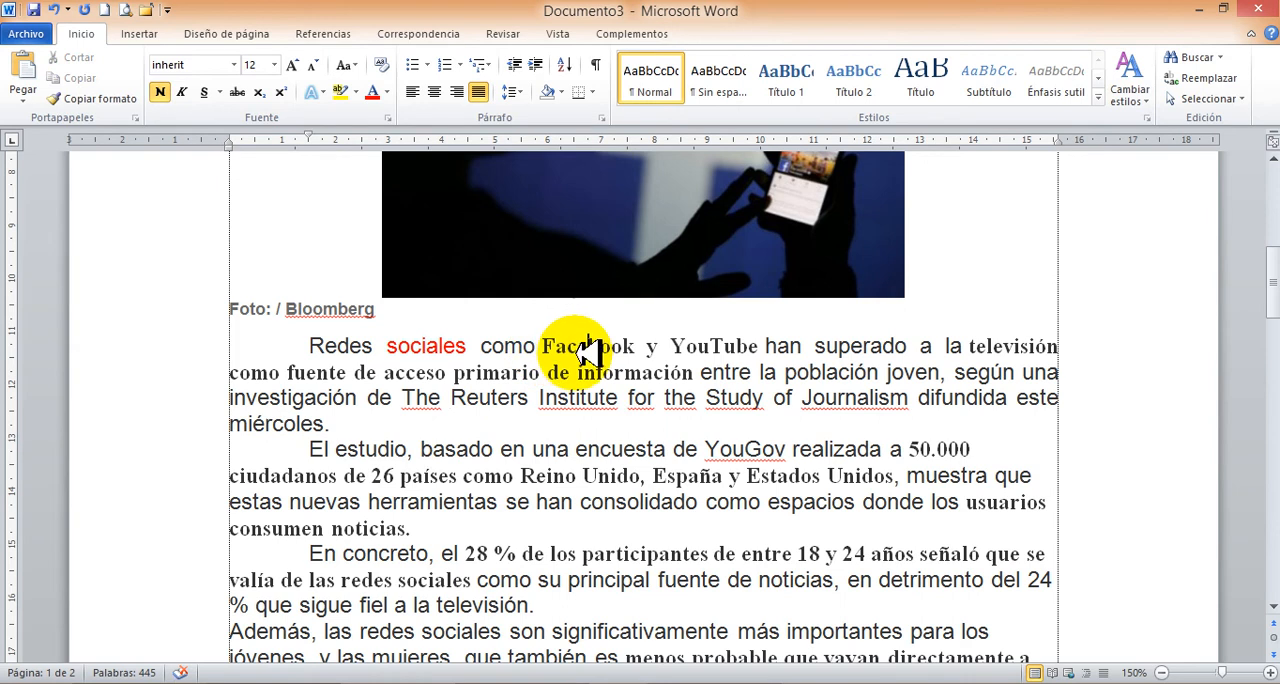
pyautogui.click(520, 346)
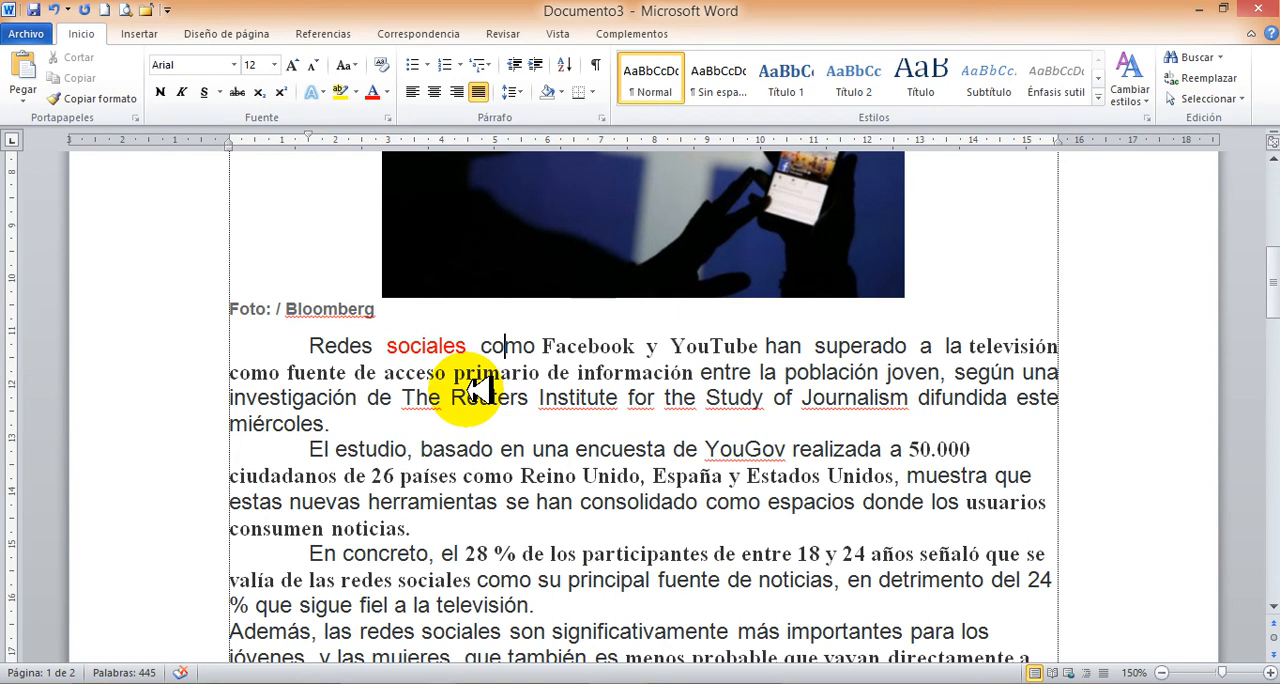
pyautogui.doubleClick(432, 346)
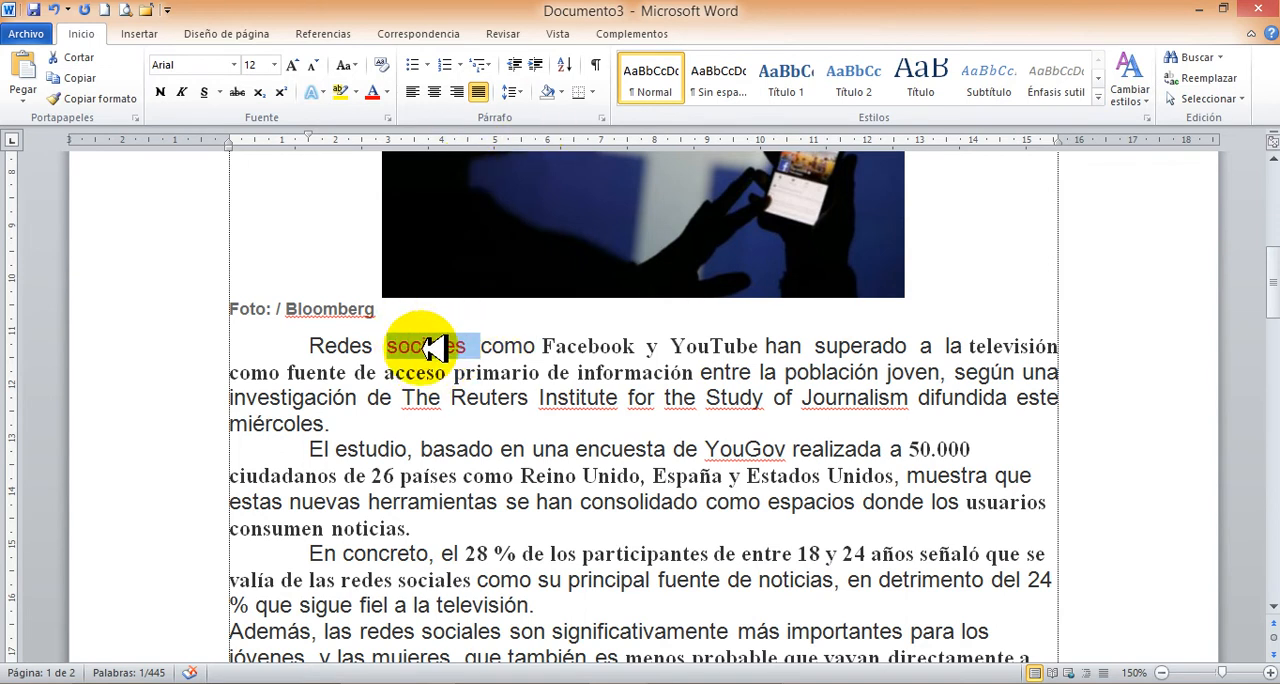
pyautogui.click(112, 97)
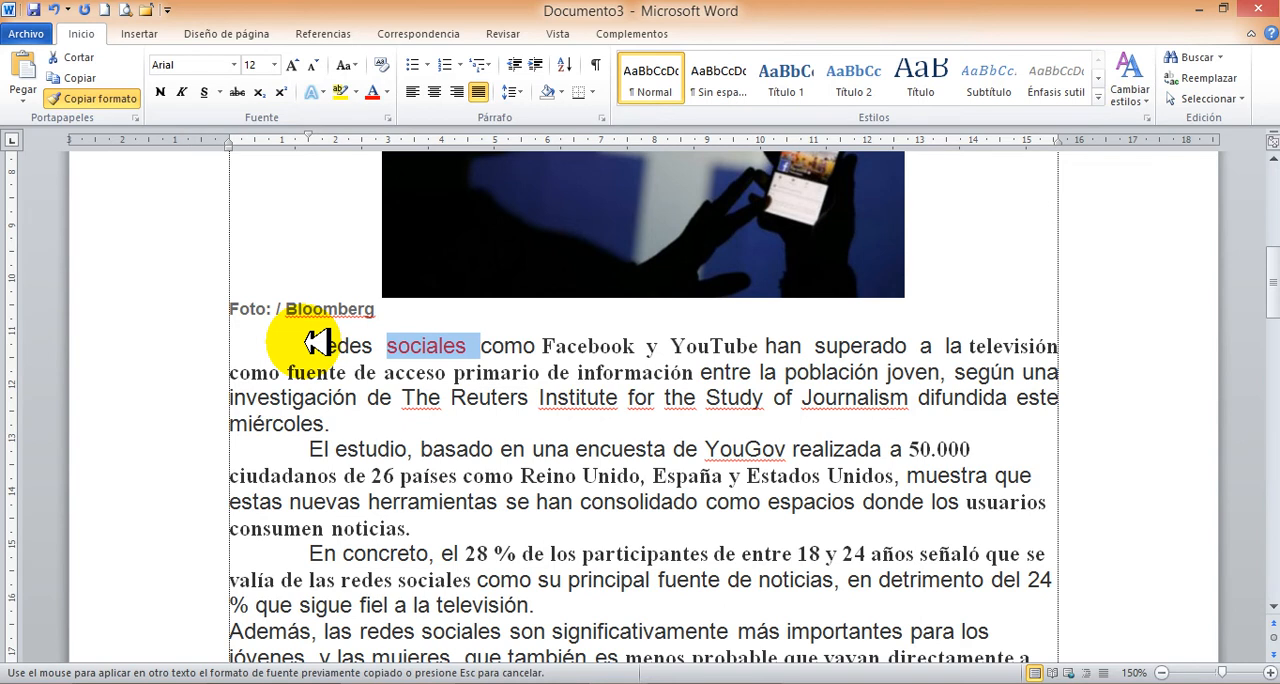
pyautogui.moveTo(318, 345)
pyautogui.mouseDown()
pyautogui.moveTo(357, 409)
pyautogui.moveTo(515, 418)
pyautogui.moveTo(500, 409)
pyautogui.mouseUp()
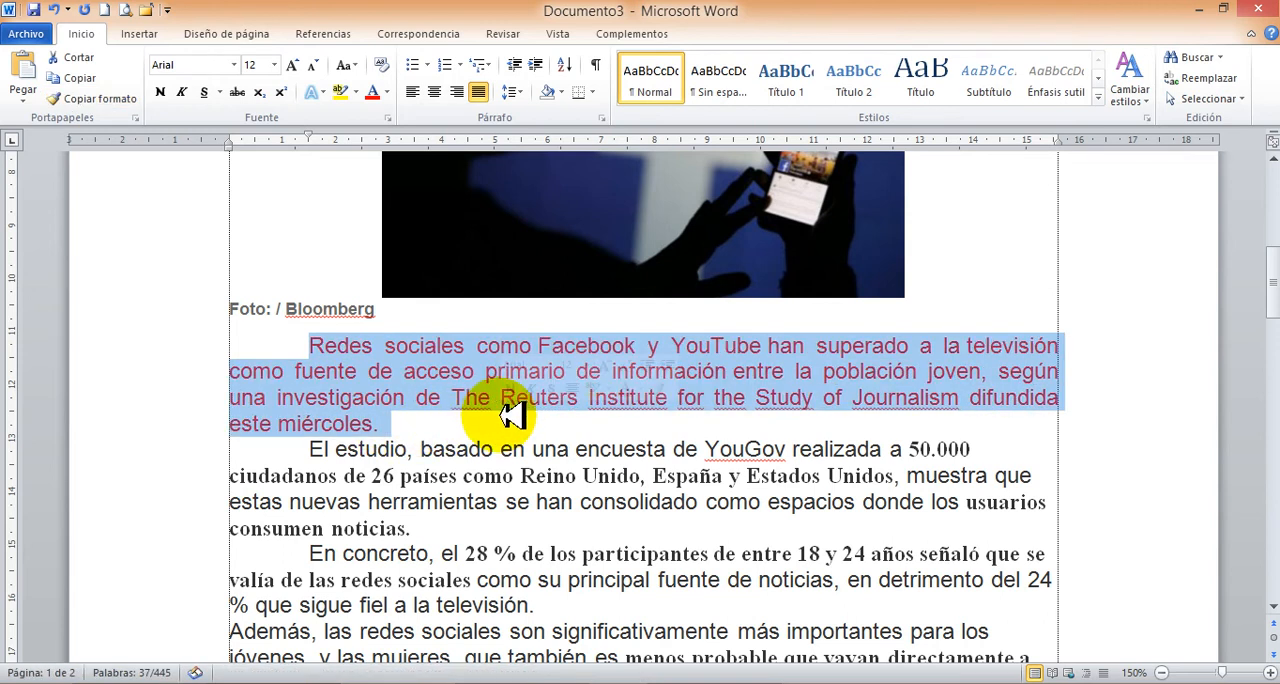
pyautogui.click(424, 345)
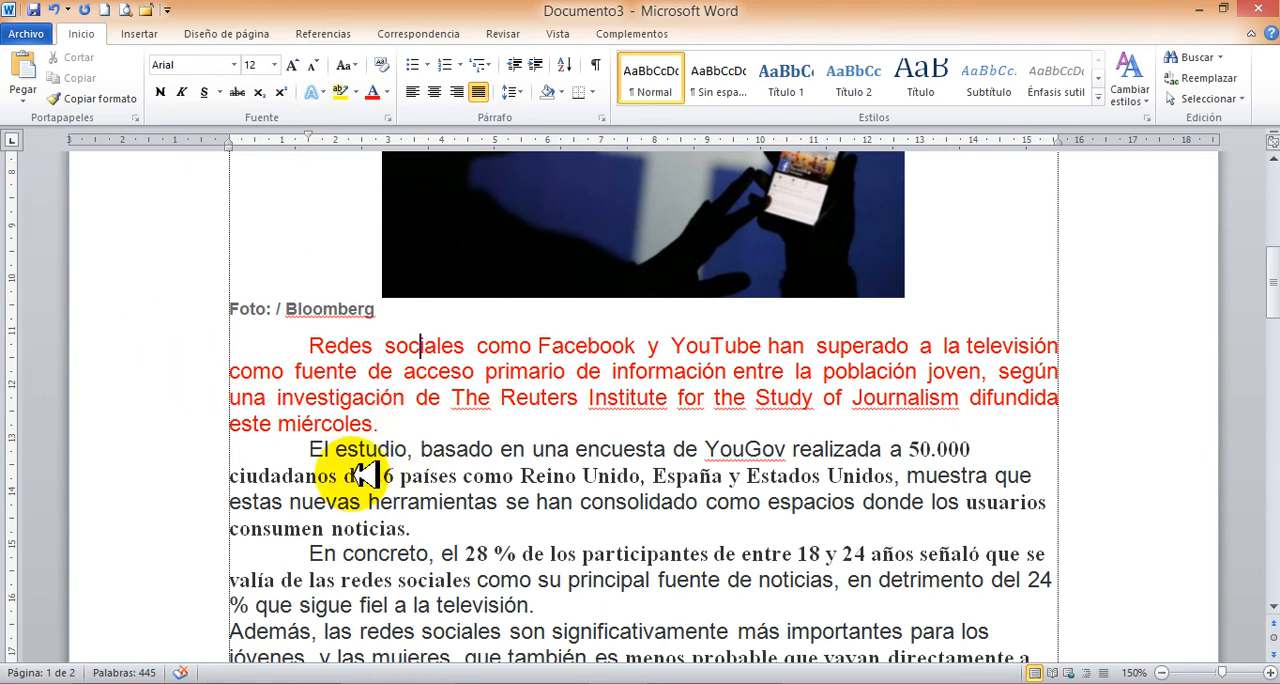
# Undo the copied formatting on the first body paragraph.
pyautogui.moveTo(312, 447); pyautogui.dragTo(455, 518)
pyautogui.moveTo(538, 580); pyautogui.dragTo(858, 583)
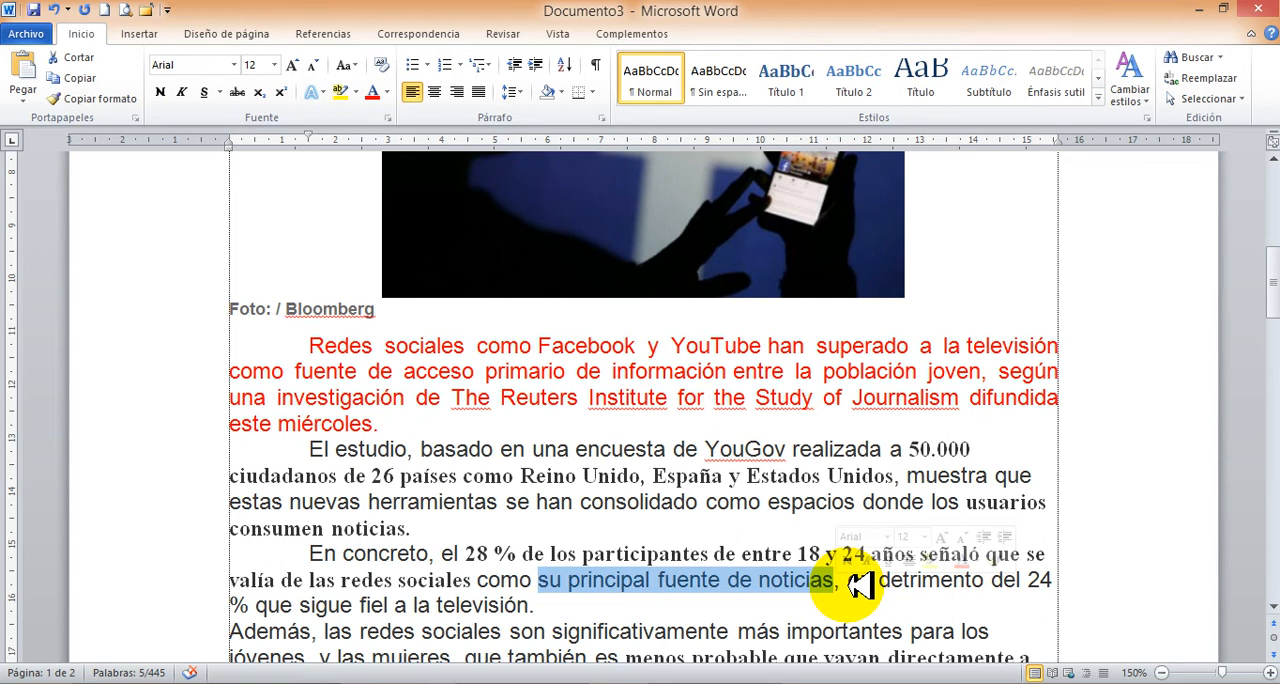
pyautogui.click(852, 585)
pyautogui.hotkey('ctrl', 'z')
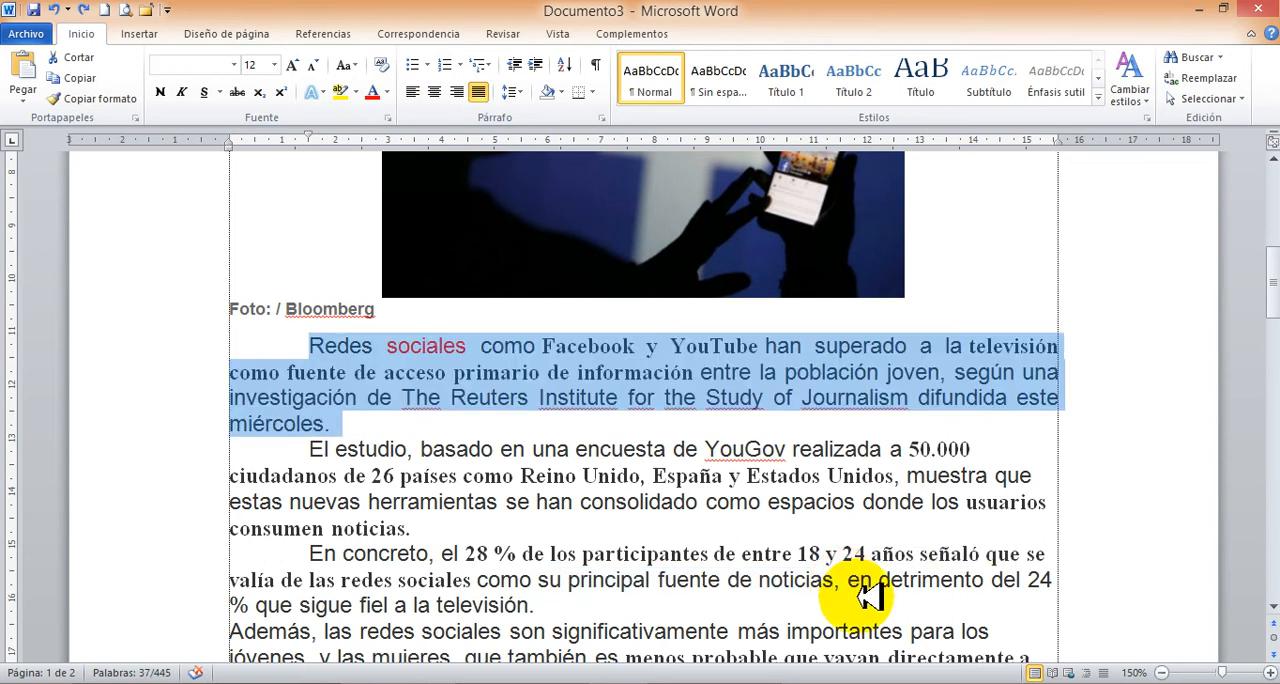
# Copy the formatting of the red word "sociales" for repeated use and apply it to the entire first body paragraph.
pyautogui.click(484, 425)
pyautogui.moveTo(388, 346); pyautogui.dragTo(460, 346)
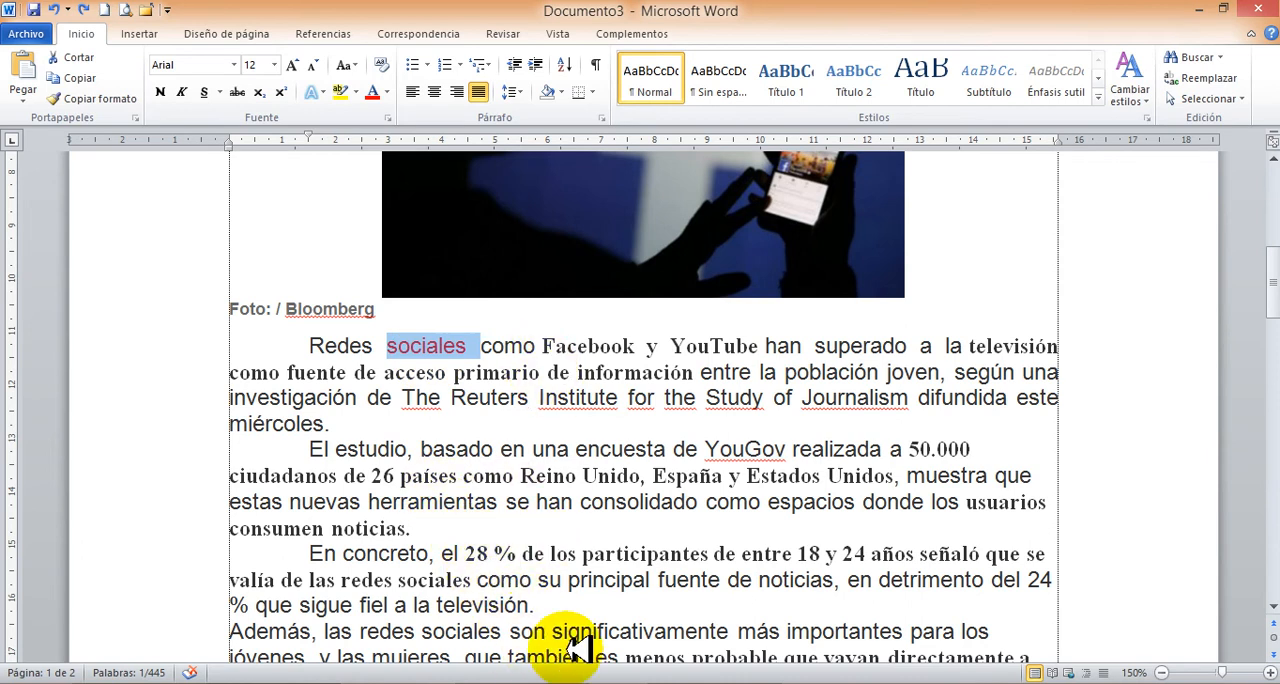
pyautogui.click(567, 421)
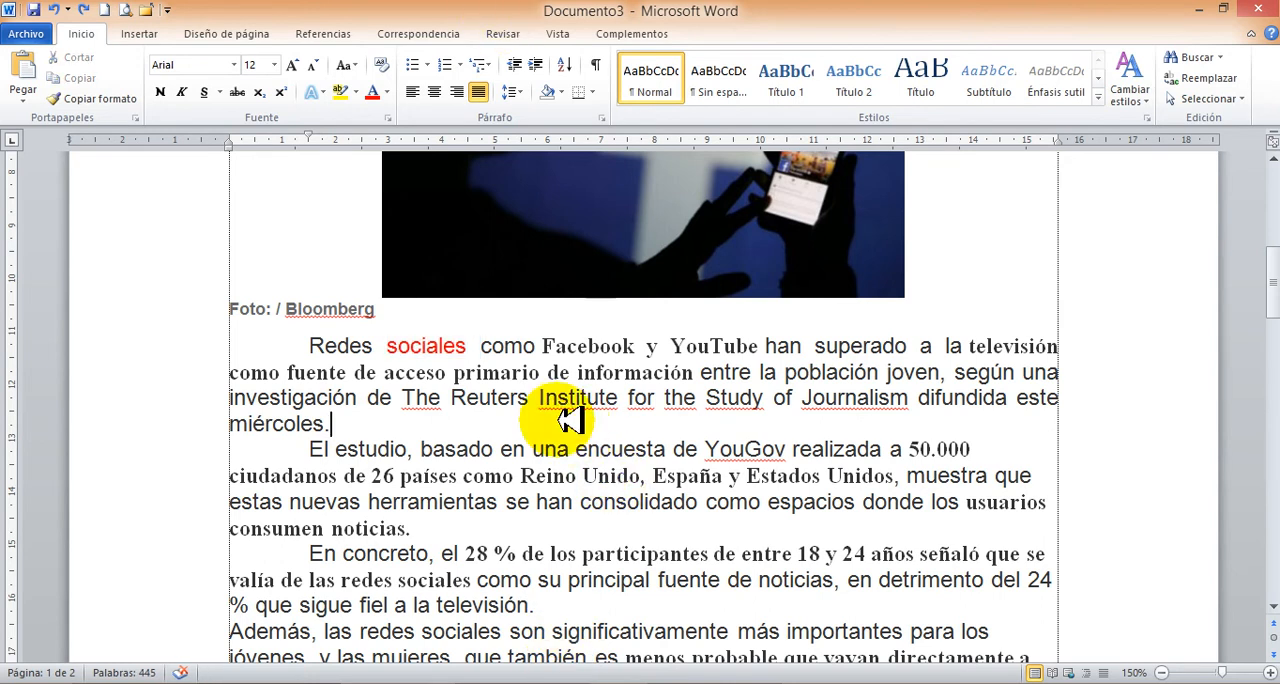
pyautogui.doubleClick(430, 345)
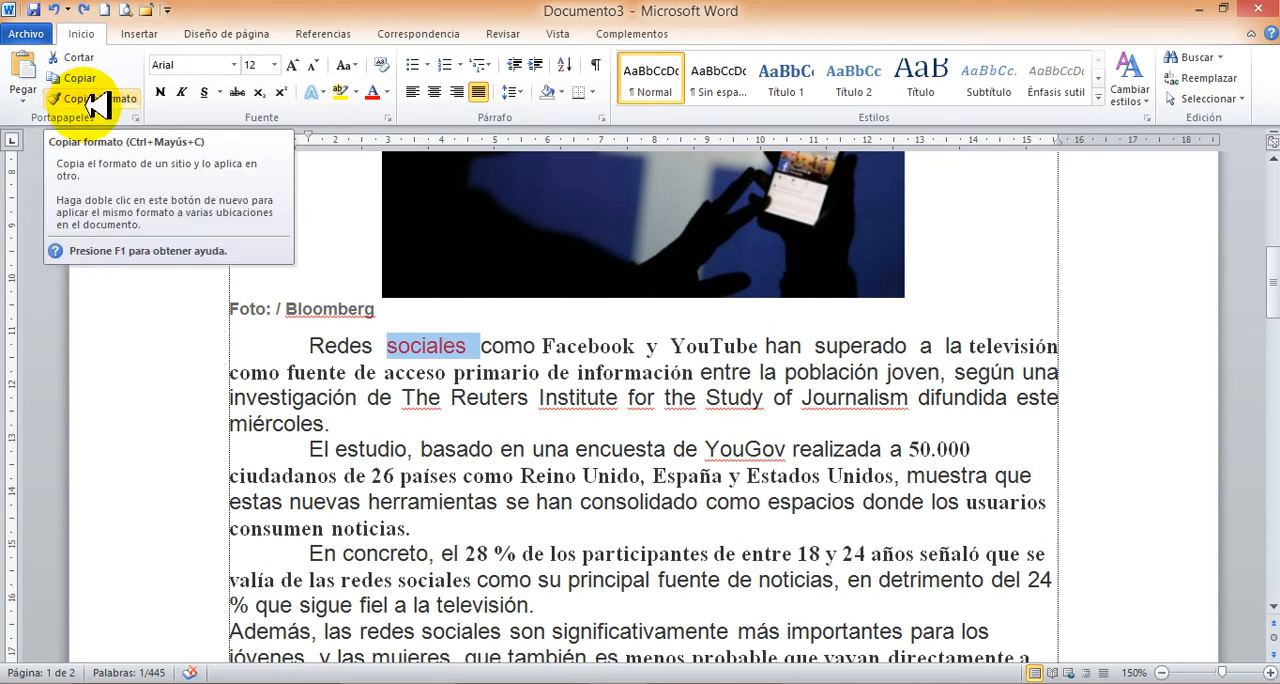
pyautogui.click(92, 97)
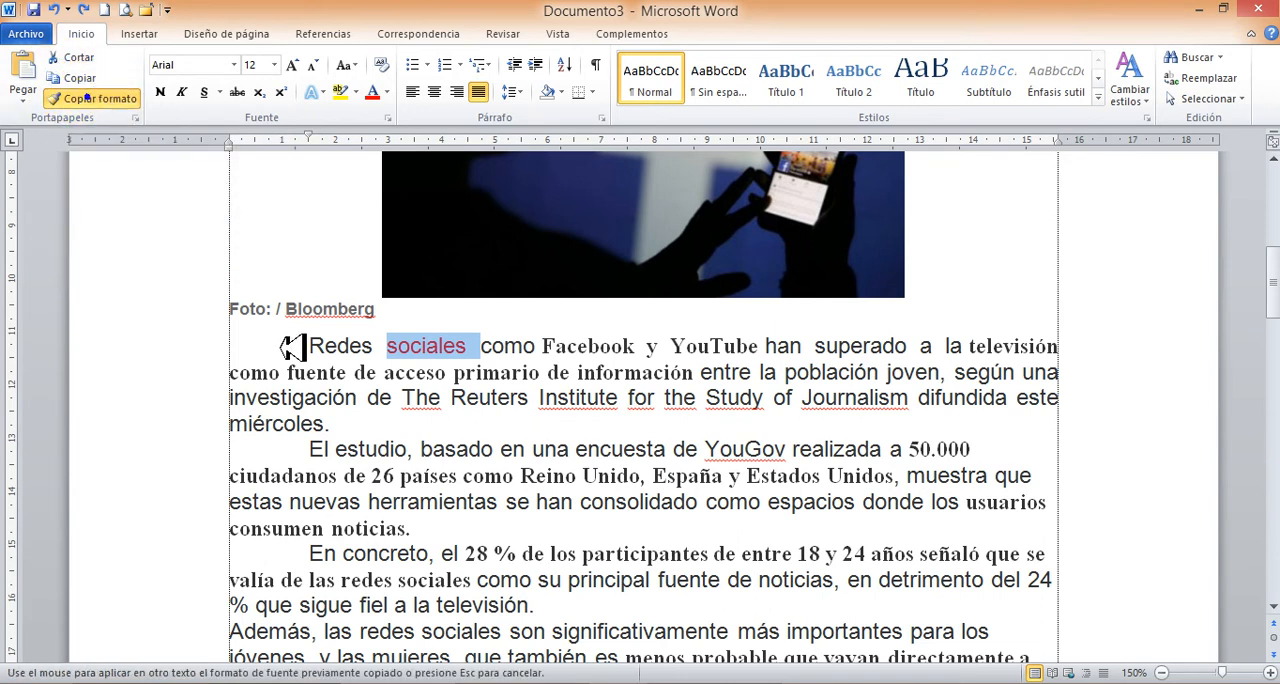
pyautogui.moveTo(289, 346); pyautogui.dragTo(318, 347)
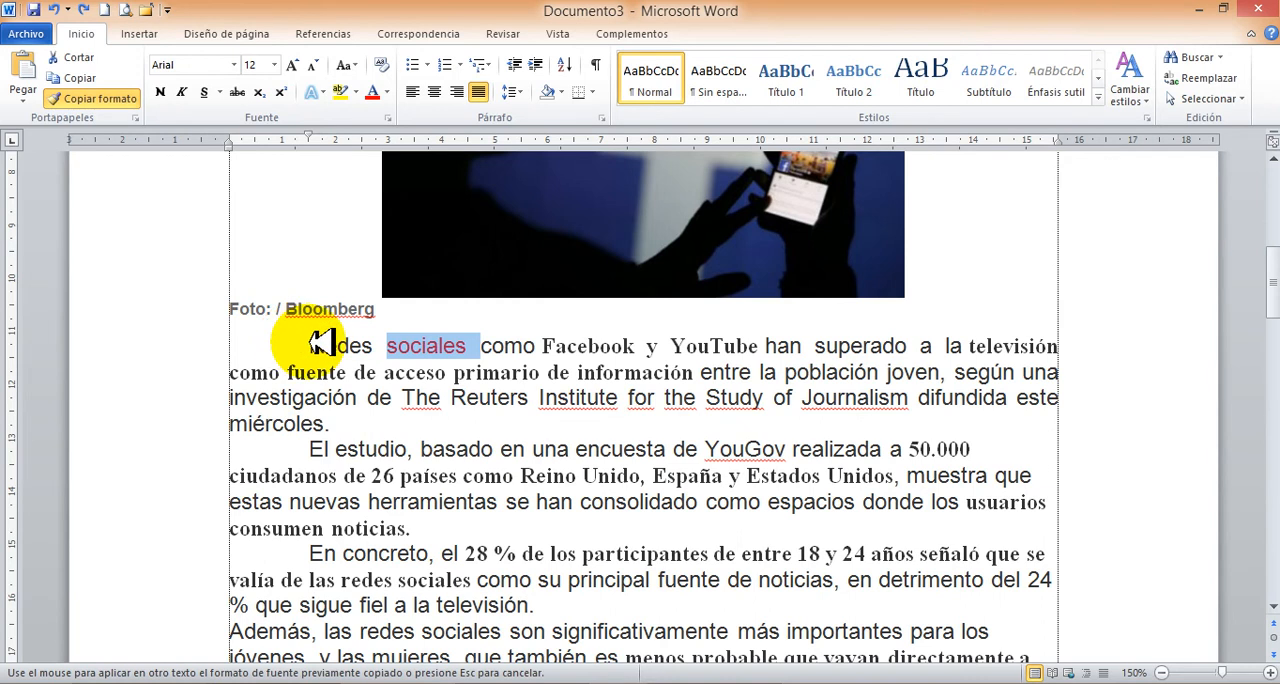
pyautogui.moveTo(310, 345); pyautogui.dragTo(354, 420)
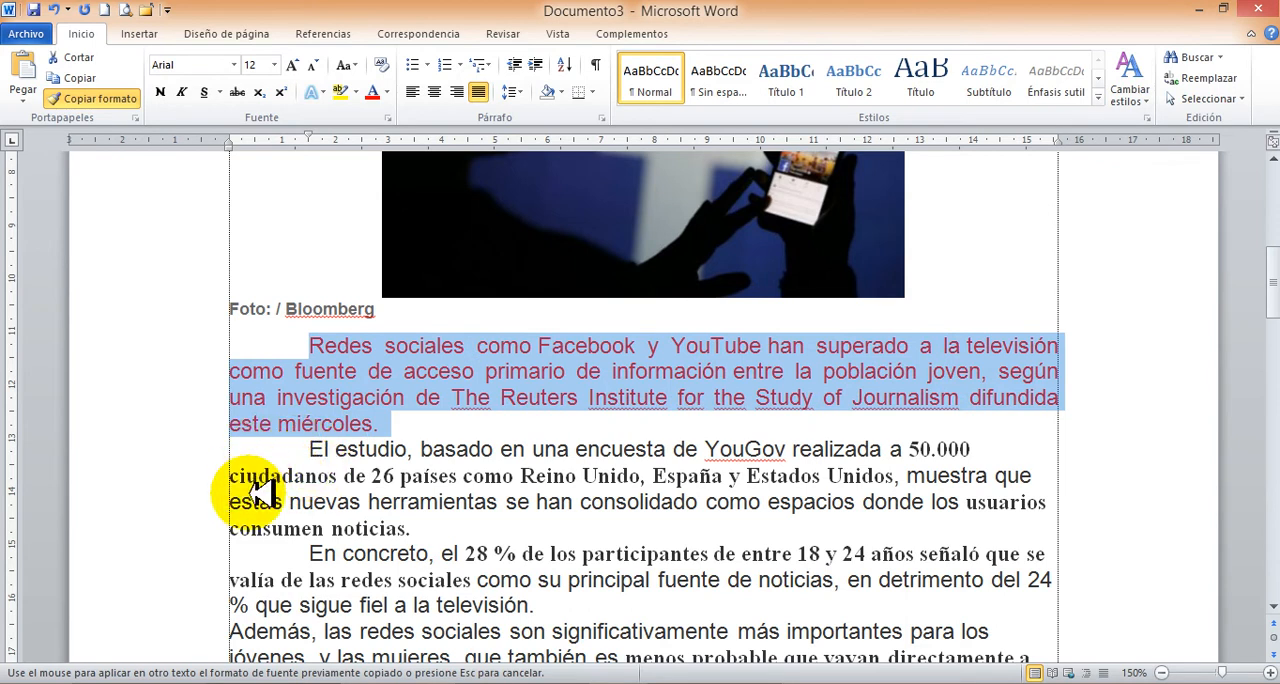
# Apply the copied formatting to "En concreto… señaló que se", "Además, las redes sociales" and "como" in the second paragraph, and turn off Format Painter.
pyautogui.moveTo(312, 552)
pyautogui.mouseDown()
pyautogui.moveTo(466, 537)
pyautogui.moveTo(1055, 553)
pyautogui.mouseUp()
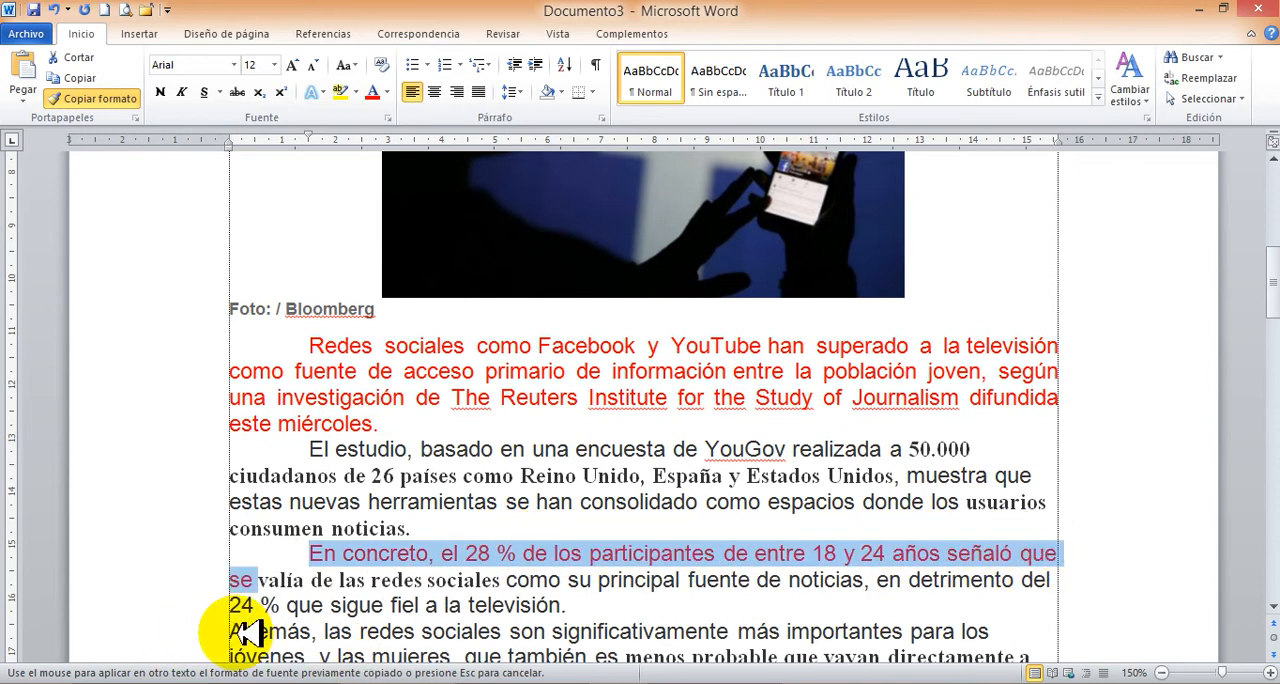
pyautogui.moveTo(230, 632)
pyautogui.mouseDown()
pyautogui.moveTo(485, 632)
pyautogui.moveTo(455, 634)
pyautogui.mouseUp()
pyautogui.click(480, 468)
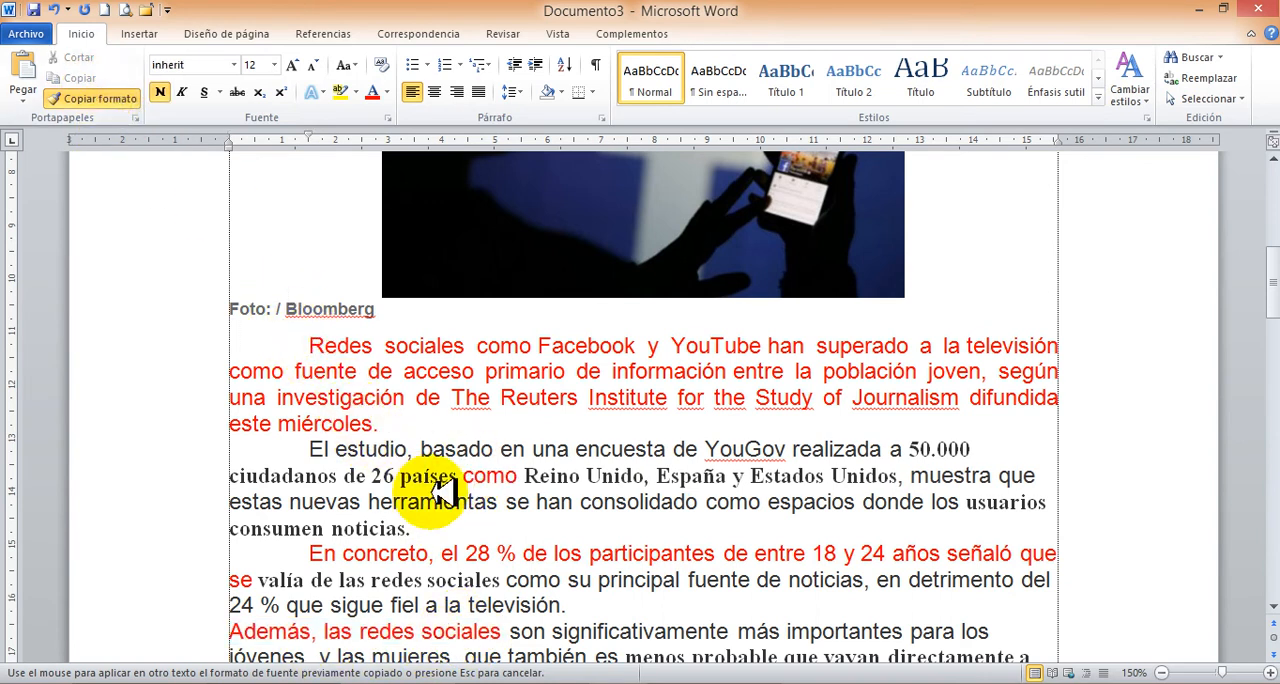
pyautogui.click(110, 102)
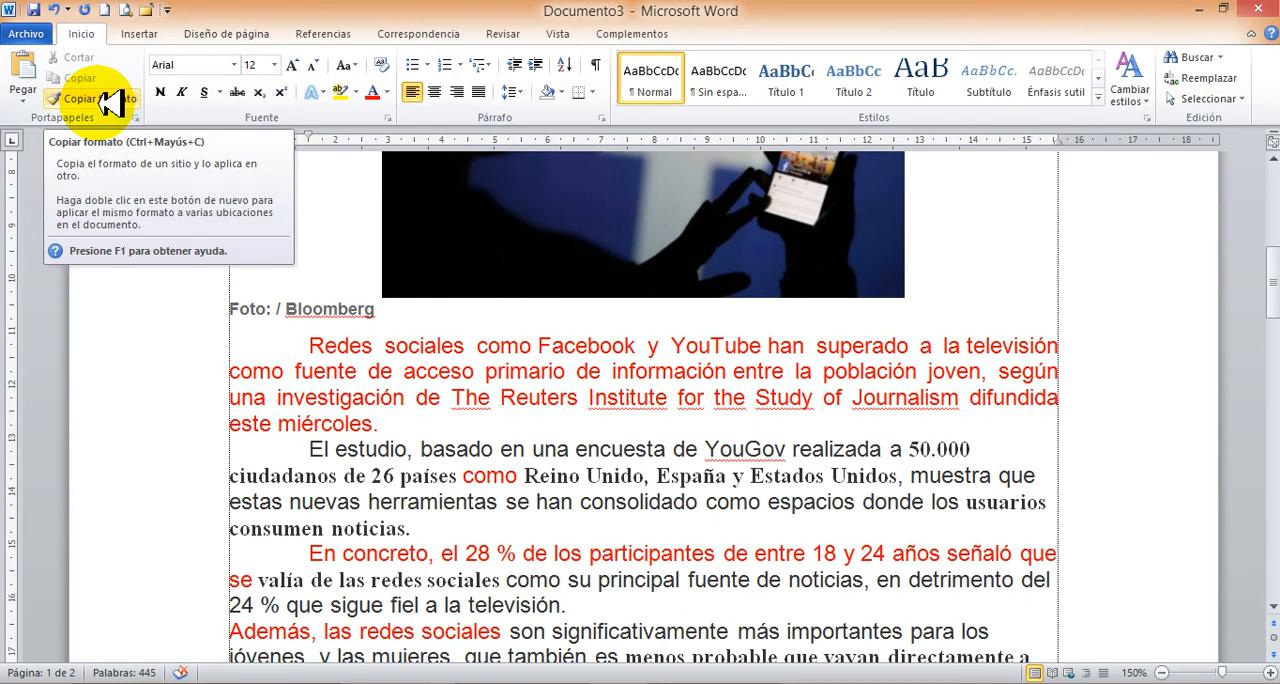
pyautogui.click(110, 101)
pyautogui.scroll(2, 583, 537)
pyautogui.scroll(4, 583, 537)
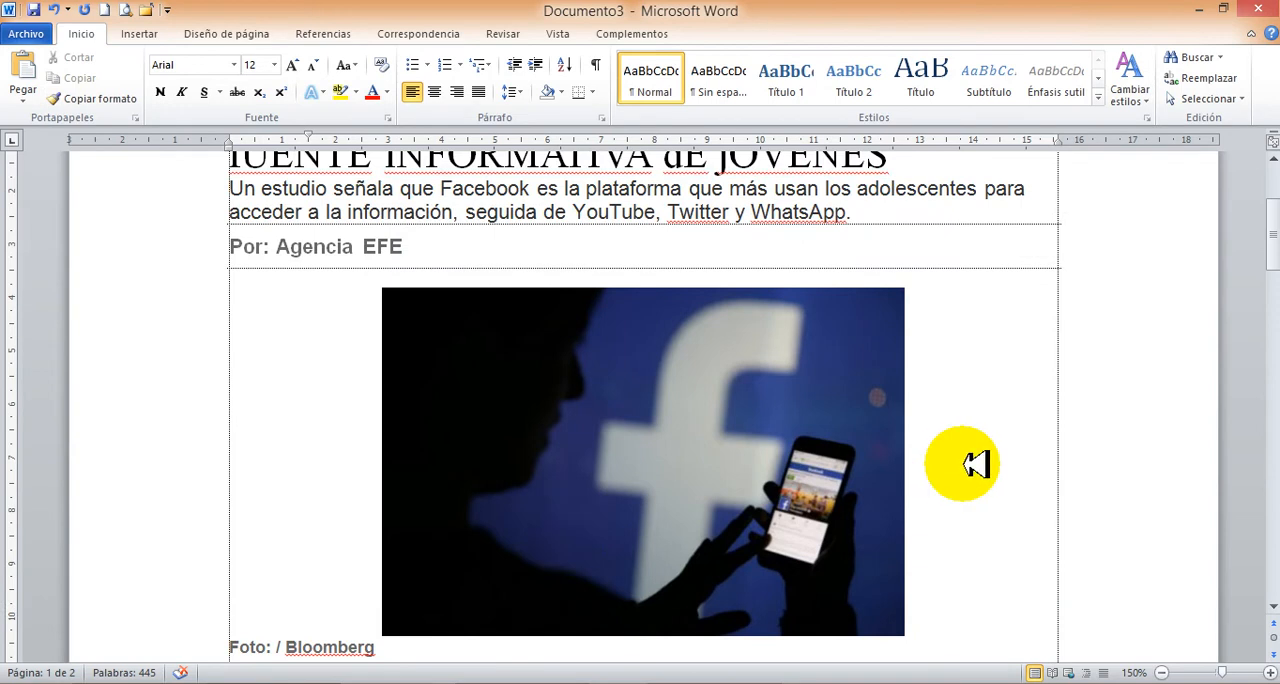
pyautogui.scroll(2, 1020, 430)
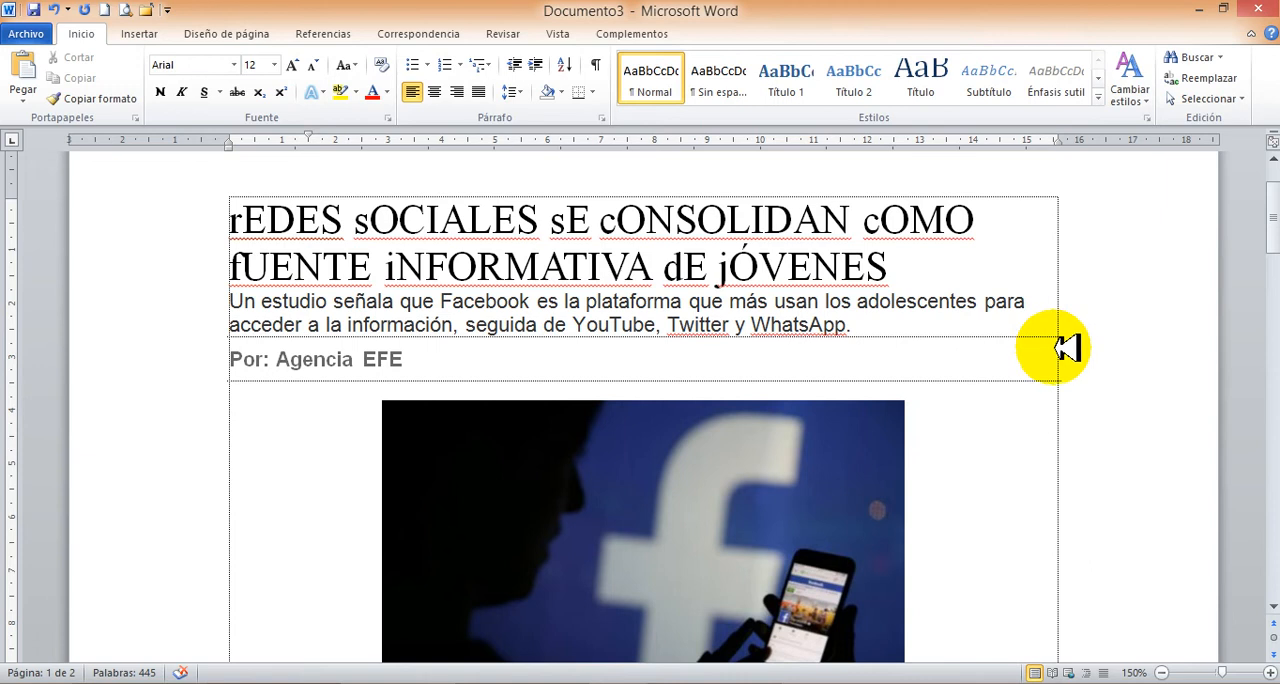
pyautogui.scroll(-3, 314, 440)
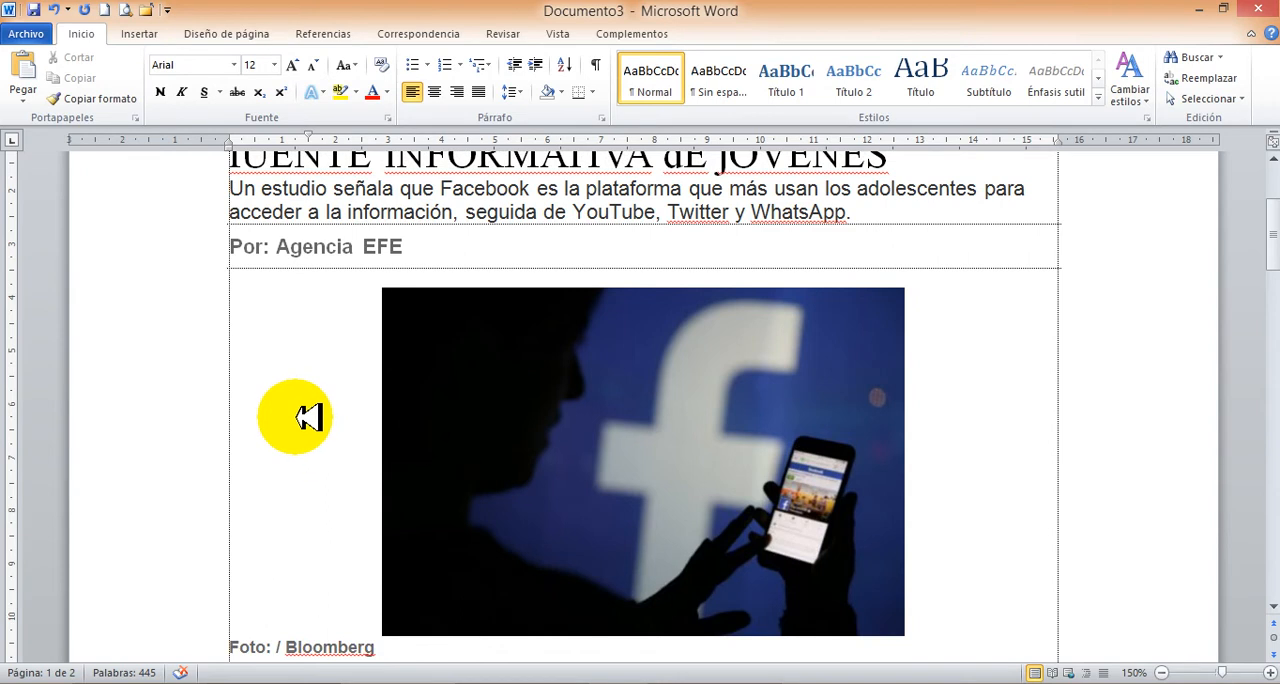
pyautogui.scroll(-3, 306, 417)
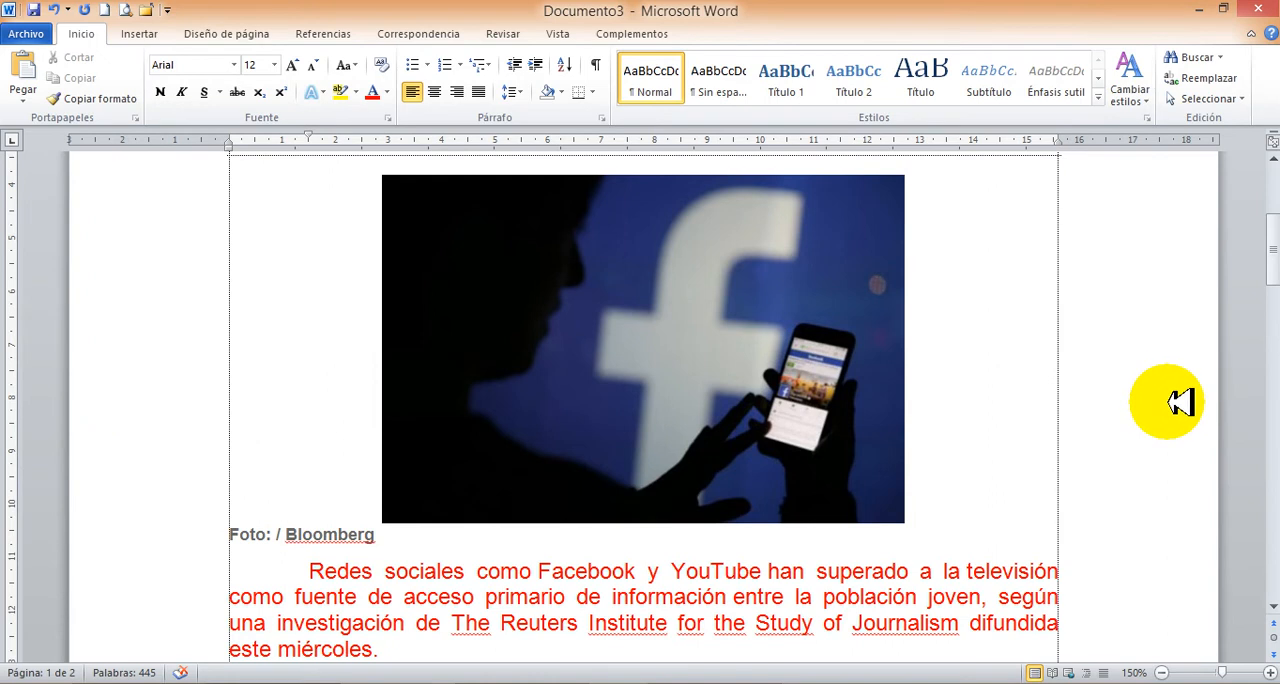
pyautogui.scroll(4, 1180, 401)
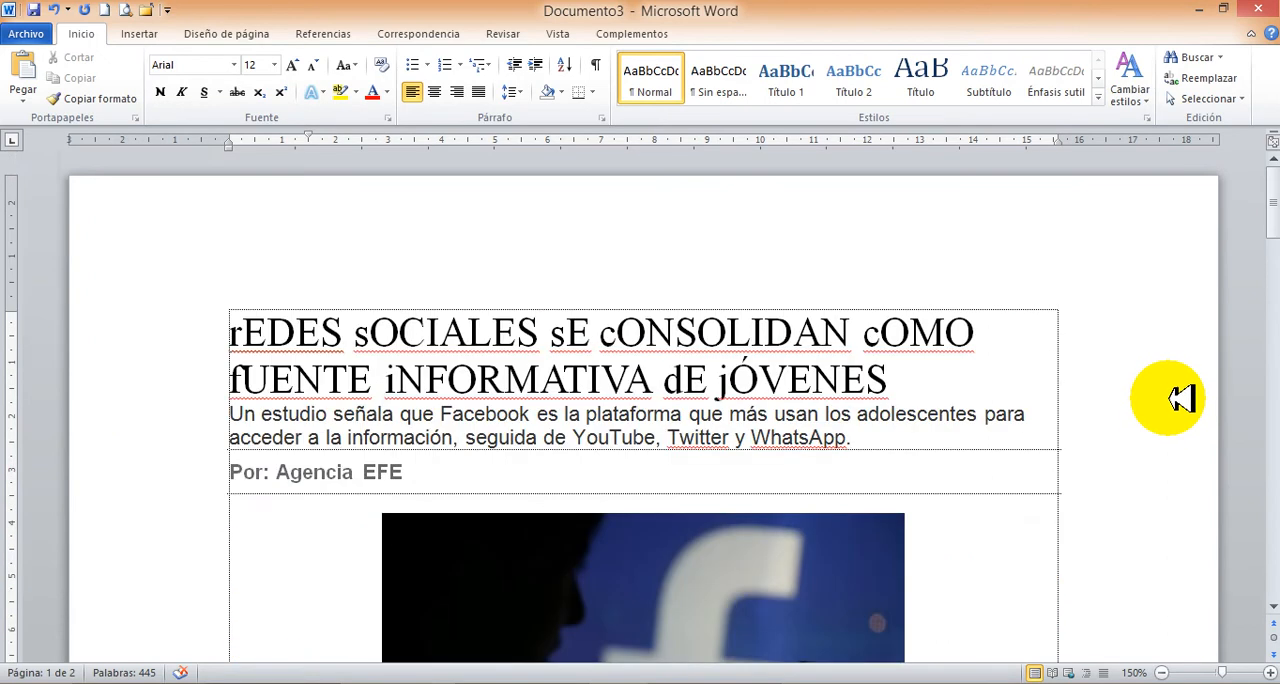
pyautogui.scroll(-20, 676, 208)
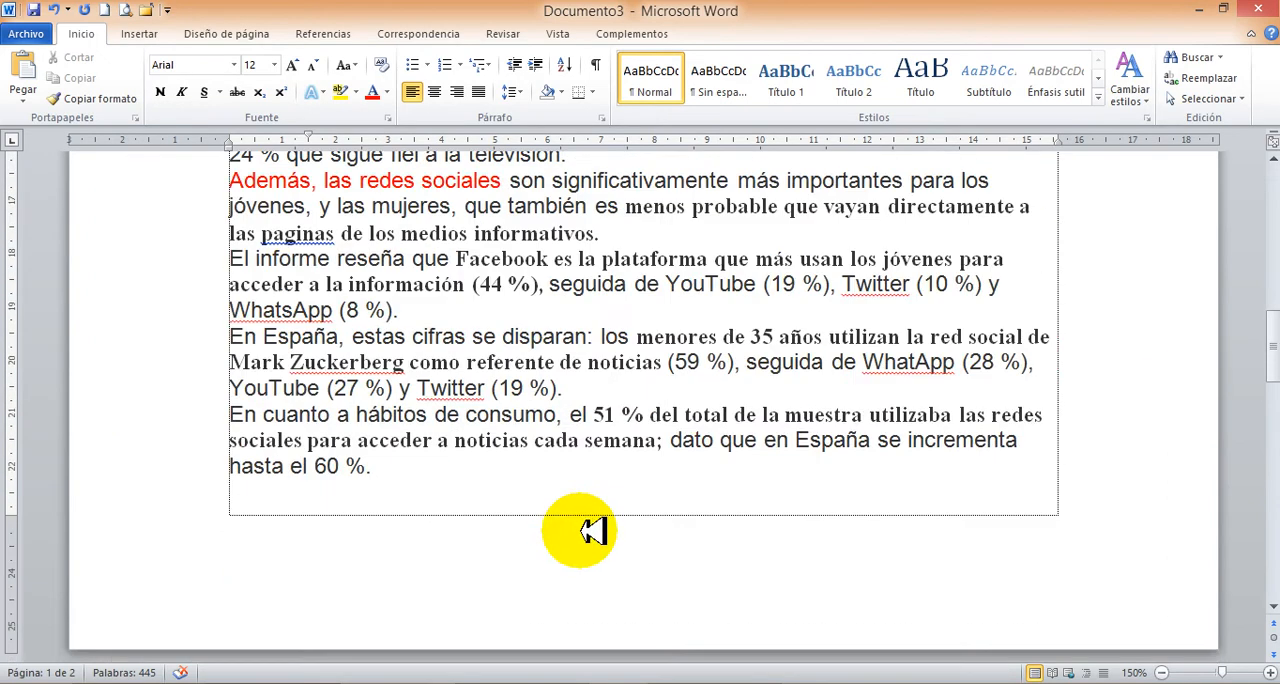
pyautogui.scroll(12, 614, 363)
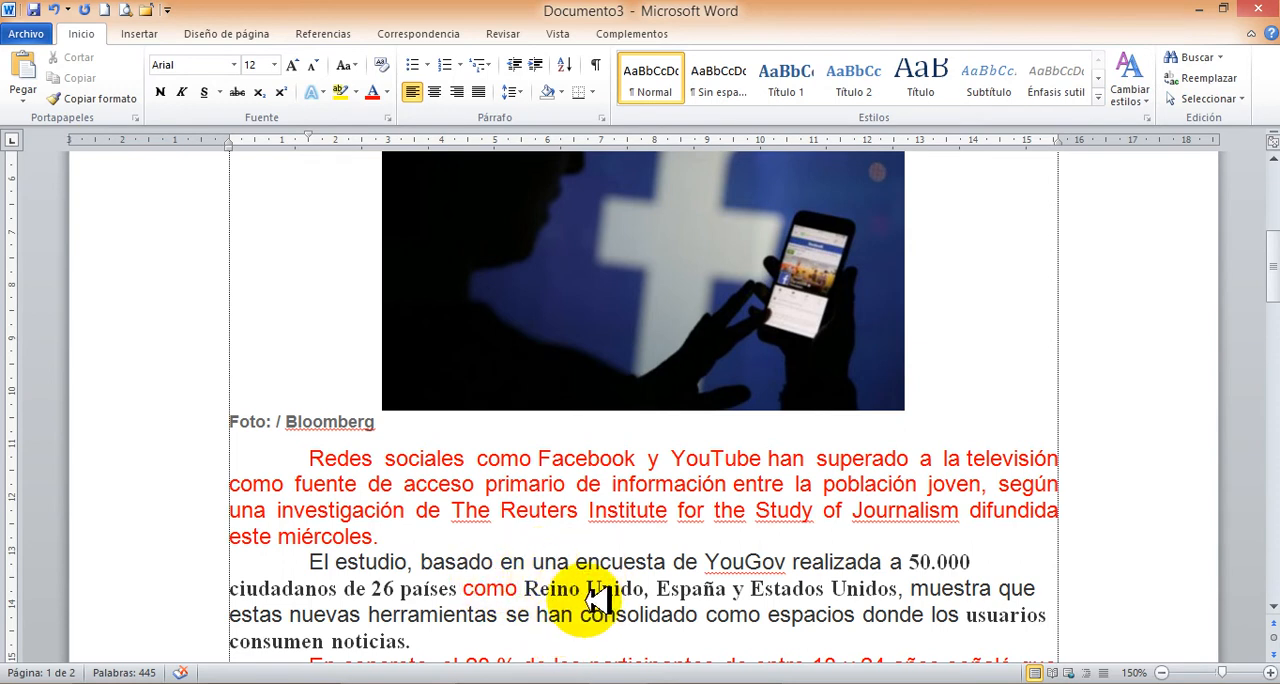
pyautogui.click(426, 614)
pyautogui.click(465, 595)
pyautogui.click(530, 562)
pyautogui.click(338, 640)
pyautogui.click(970, 588)
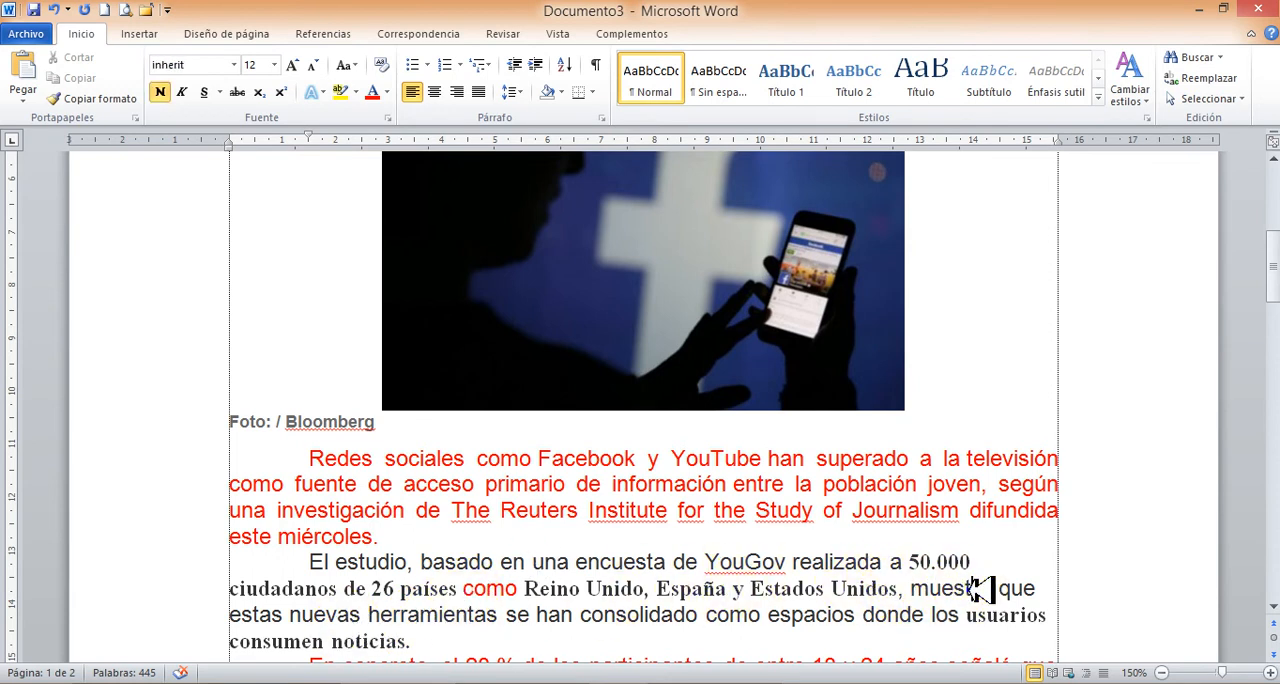
pyautogui.click(336, 562)
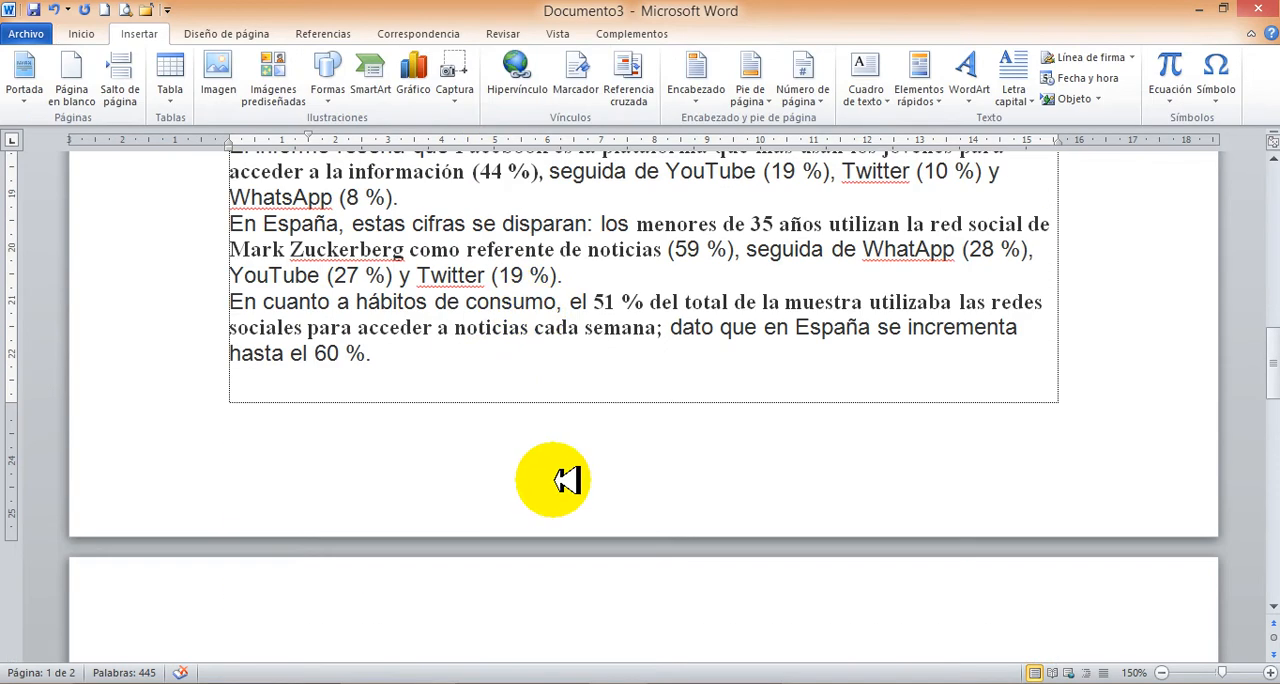
# Try centre and right alignment on the paragraph beginning "En cuanto al muro de pago", and finally justify it.
pyautogui.scroll(2, 415, 392)
pyautogui.scroll(-6, 534, 415)
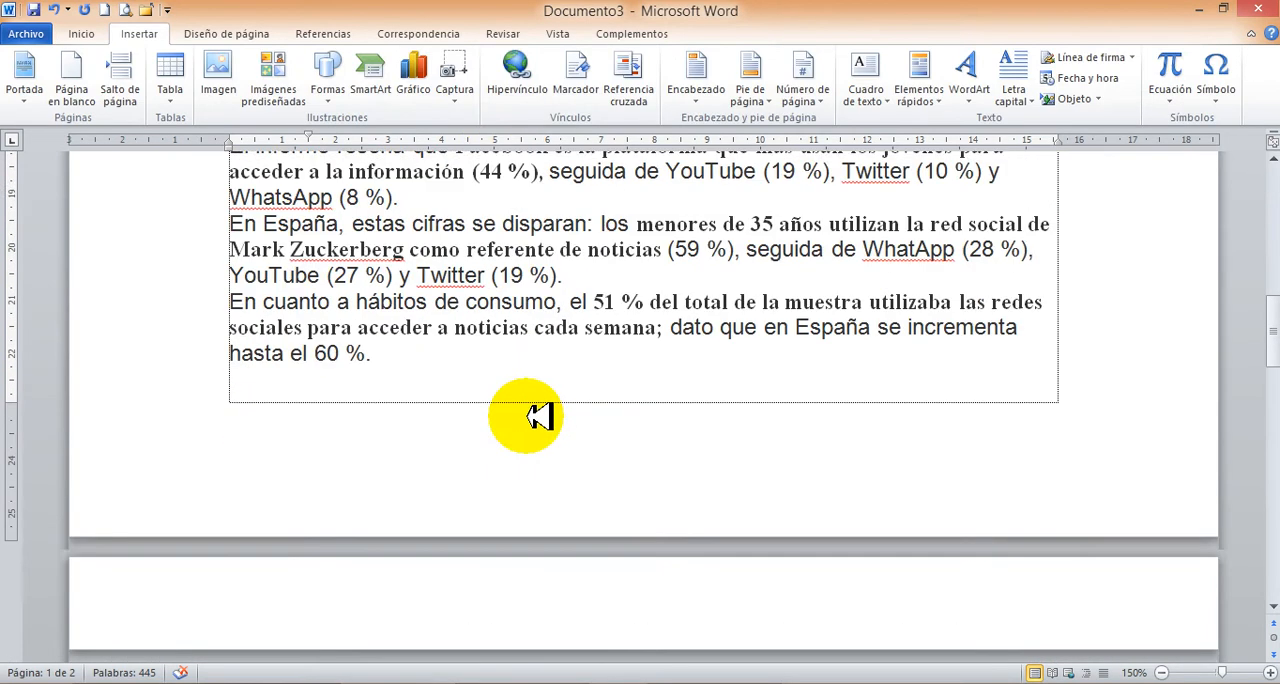
pyautogui.scroll(-3, 541, 420)
pyautogui.click(529, 331)
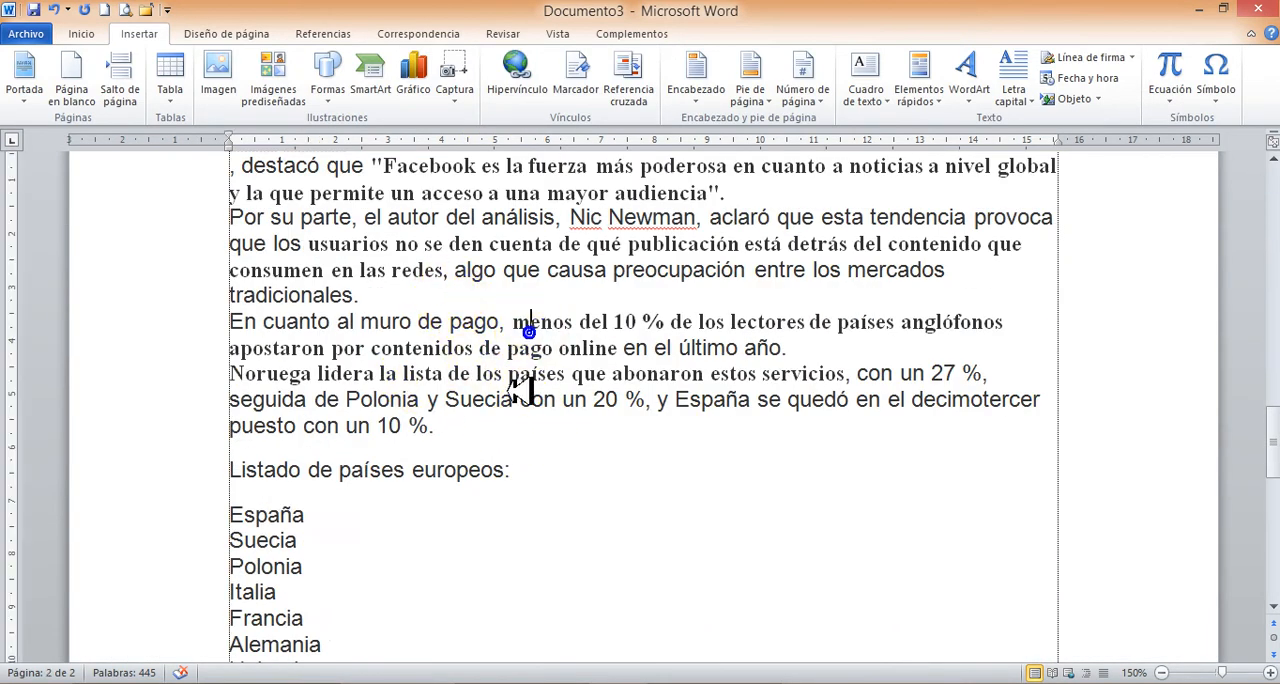
pyautogui.click(100, 35)
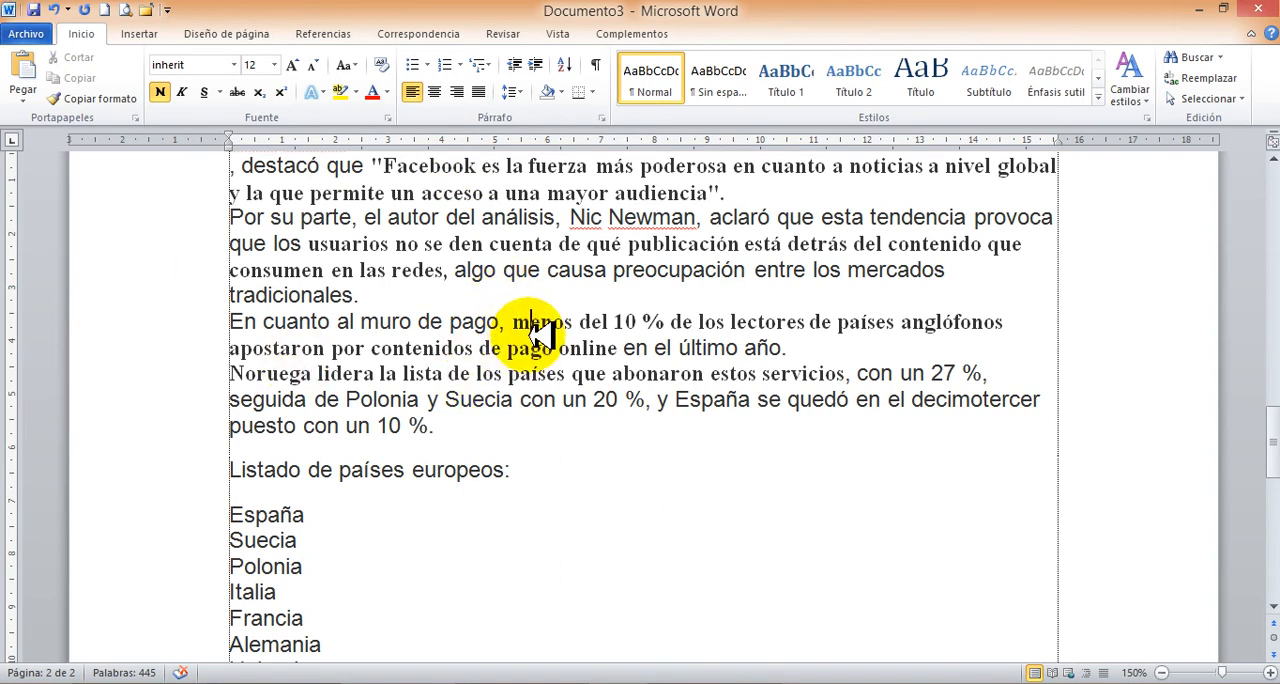
pyautogui.click(436, 92)
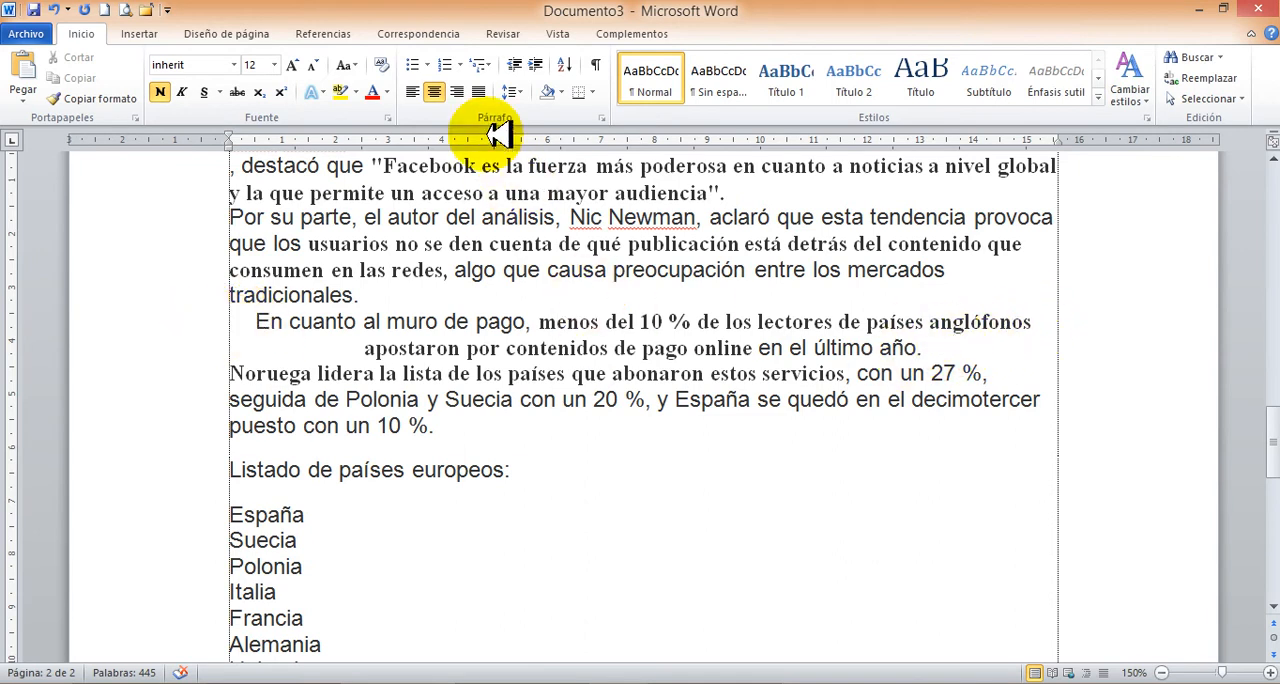
pyautogui.click(459, 92)
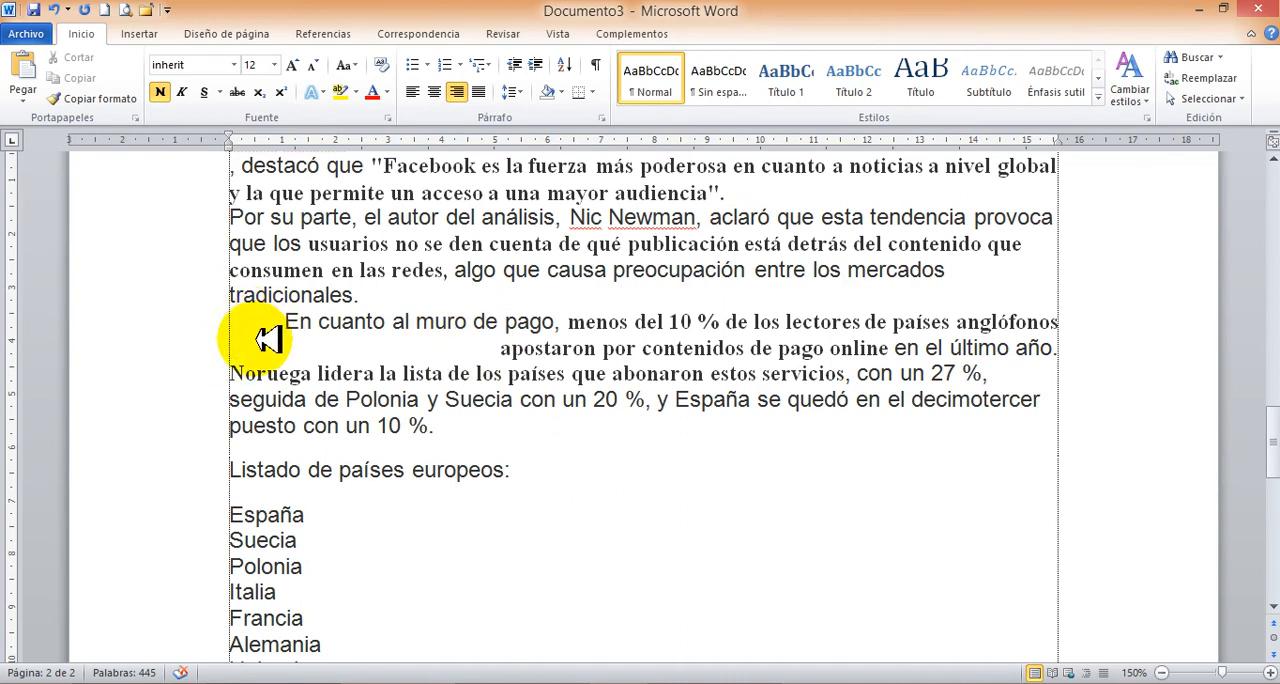
pyautogui.click(480, 91)
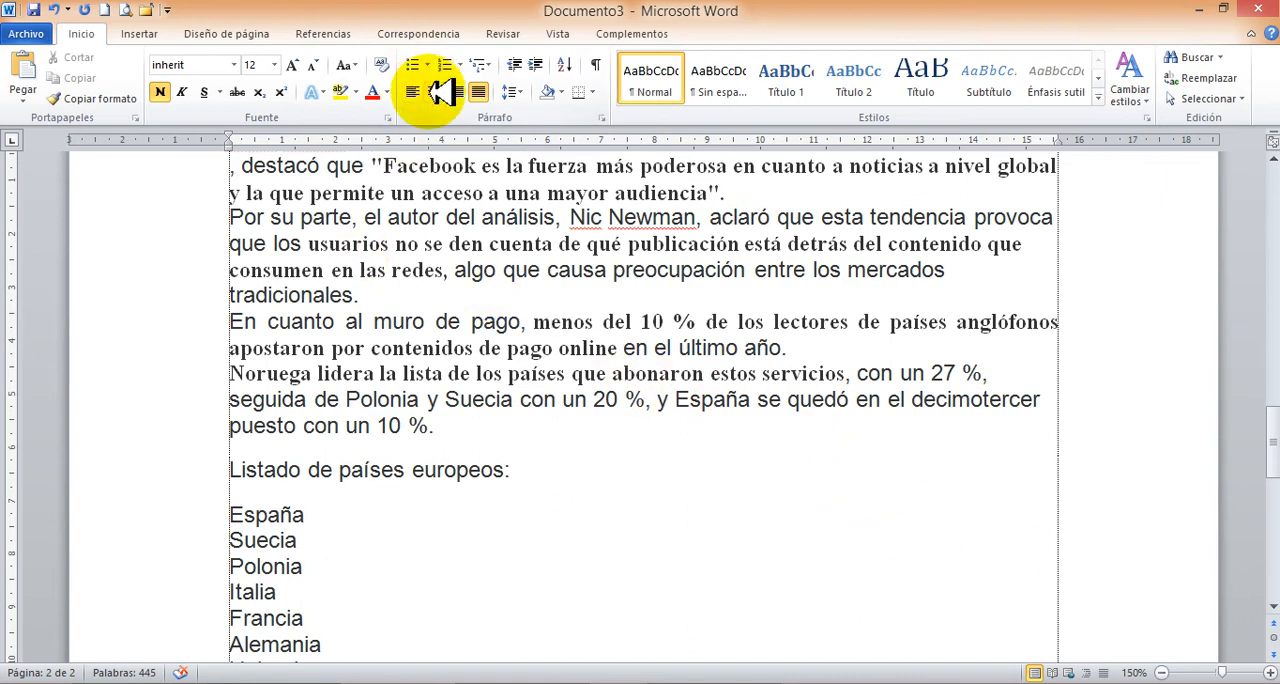
# Centre the article's two-line headline on the first page.
pyautogui.scroll(15, 766, 200)
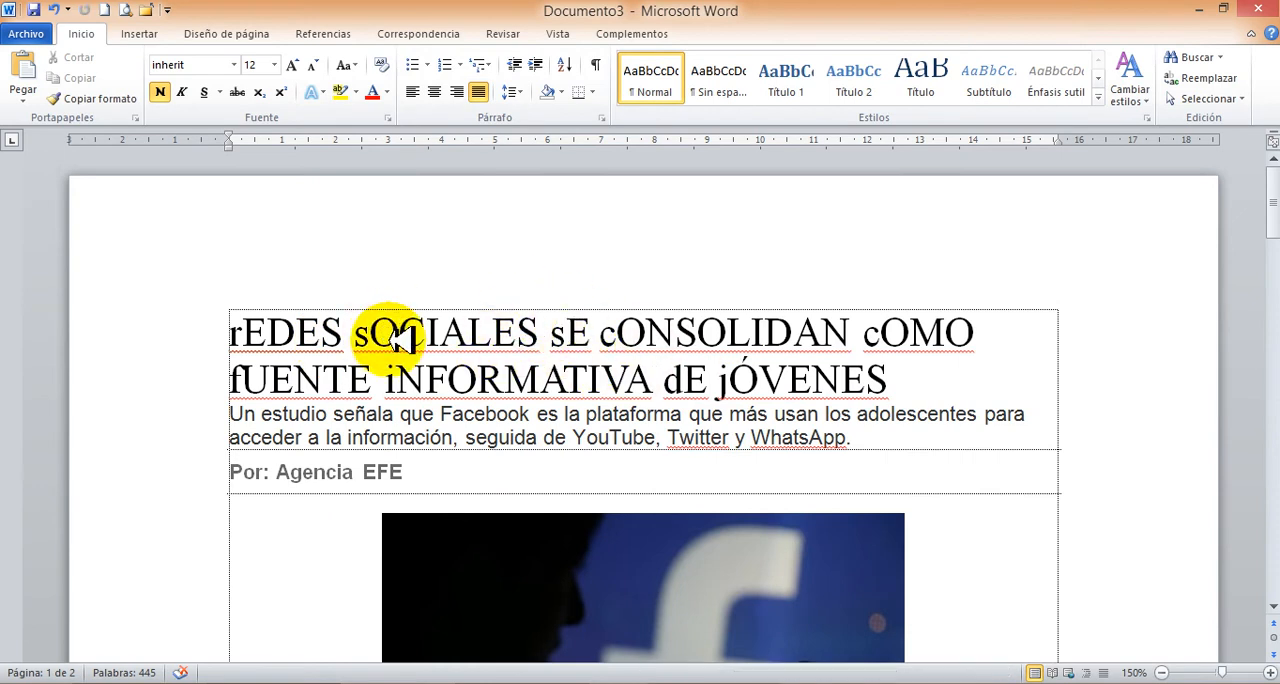
pyautogui.moveTo(372, 336); pyautogui.dragTo(398, 336)
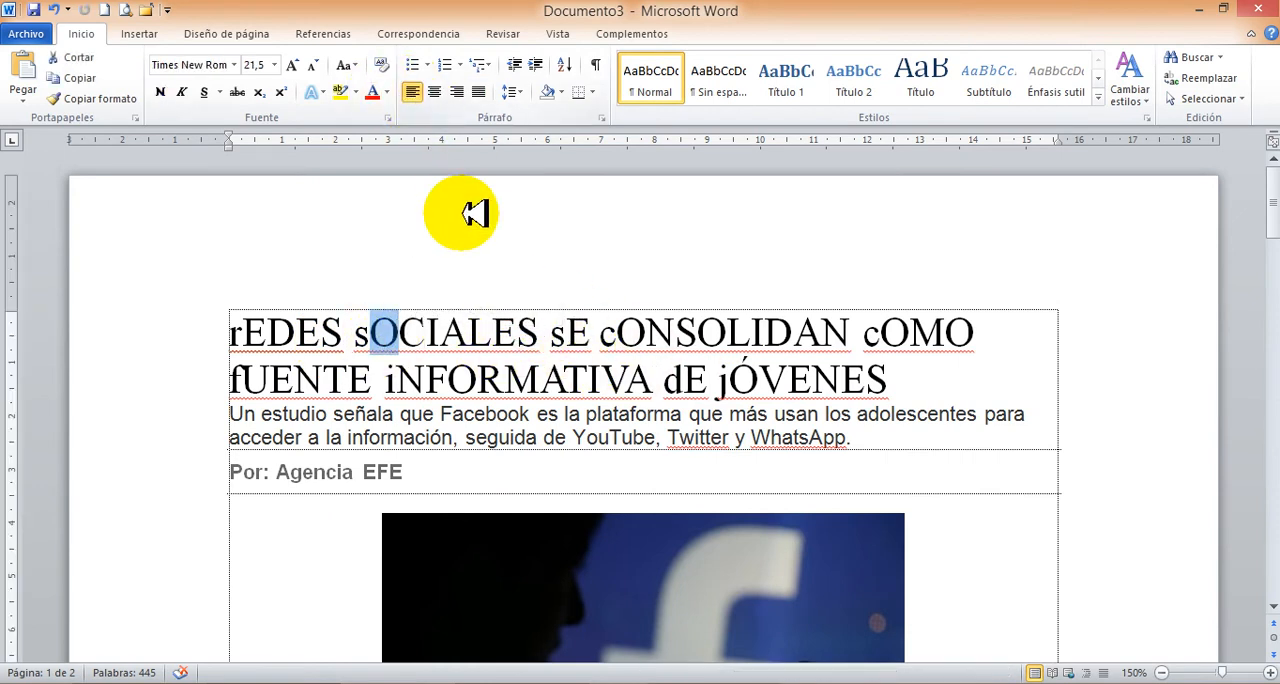
pyautogui.click(519, 335)
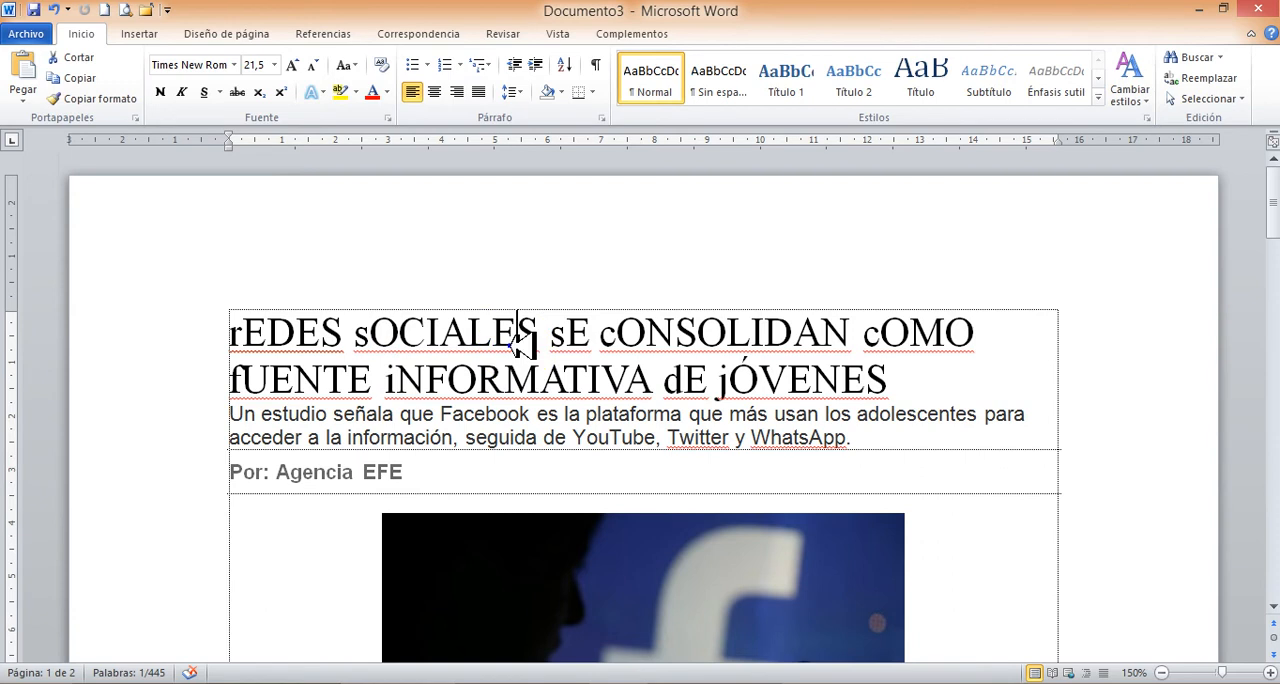
pyautogui.click(435, 90)
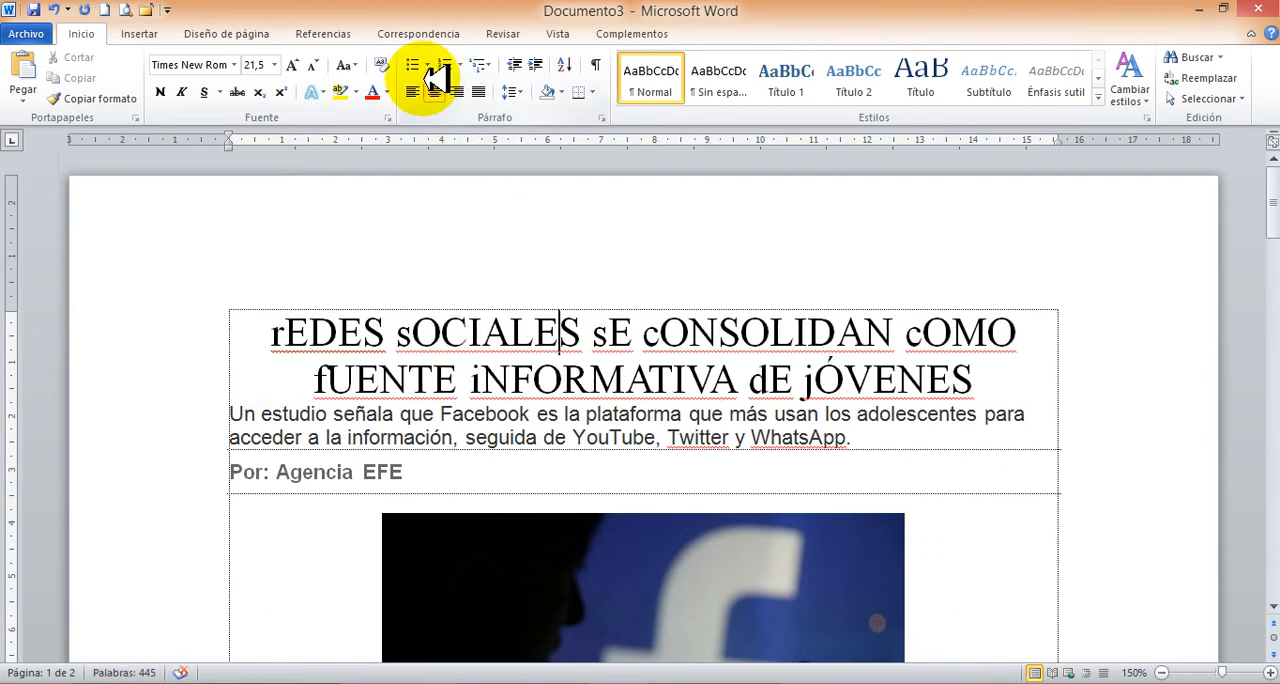
# Convert the entire headline to uppercase and deselect it.
pyautogui.moveTo(268, 334); pyautogui.dragTo(940, 380)
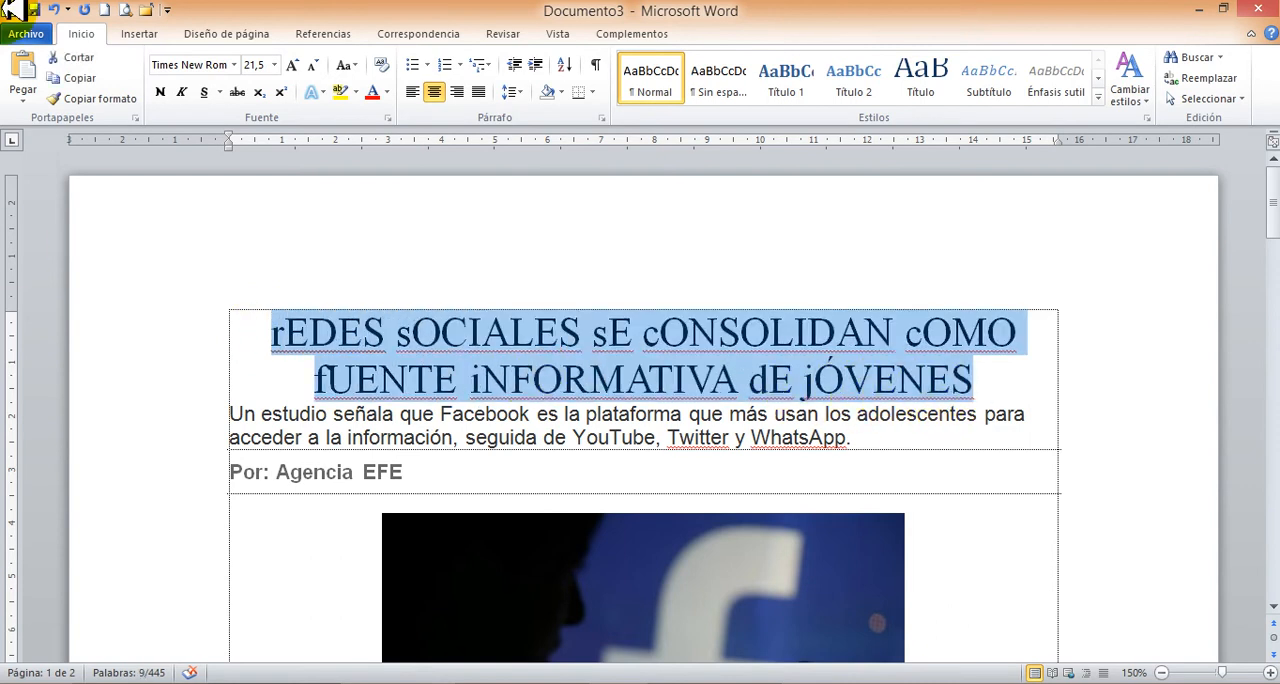
pyautogui.hotkey('shift', 'F3')
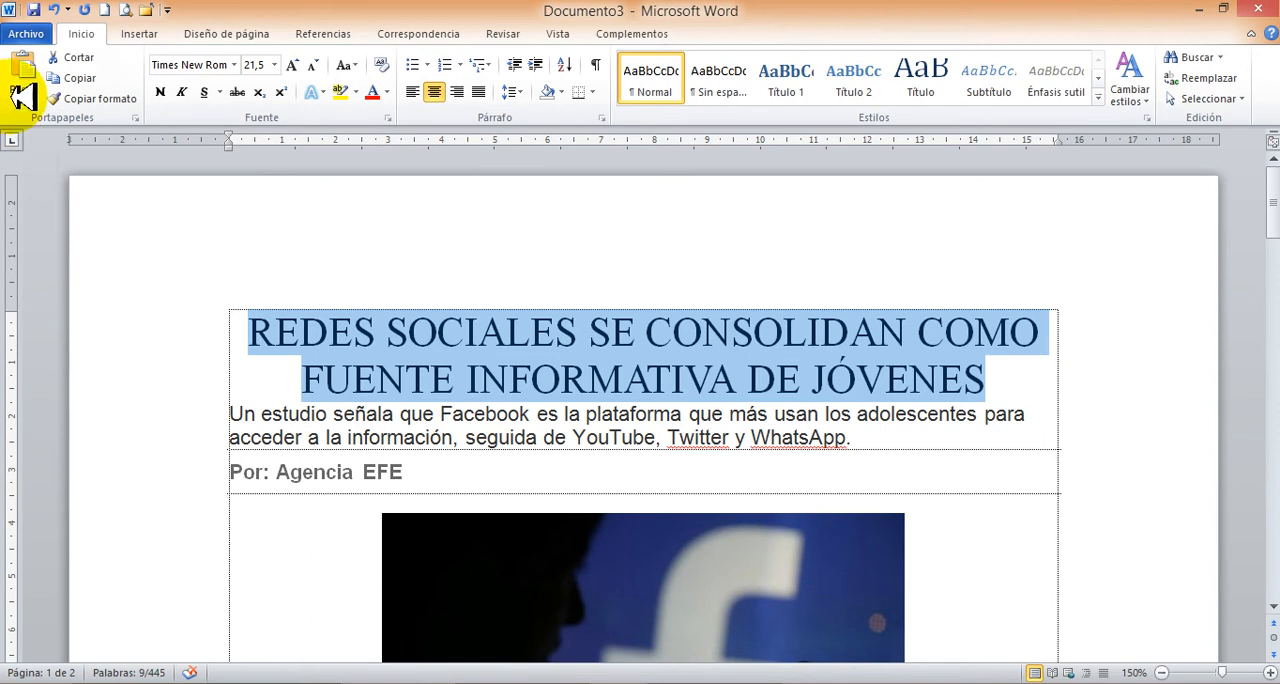
pyautogui.scroll(-3, 655, 360)
pyautogui.click(601, 266)
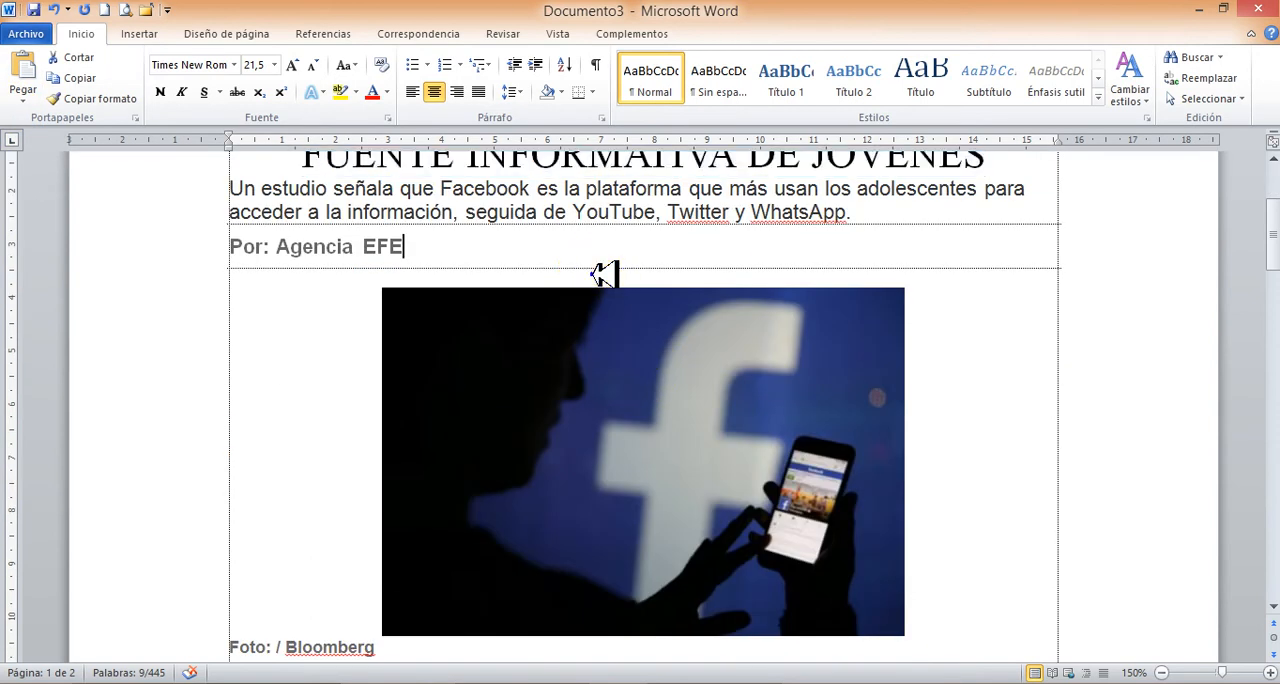
# Try a 1 cm first-line indent on the first red body paragraph and undo it.
pyautogui.press('pagedown')
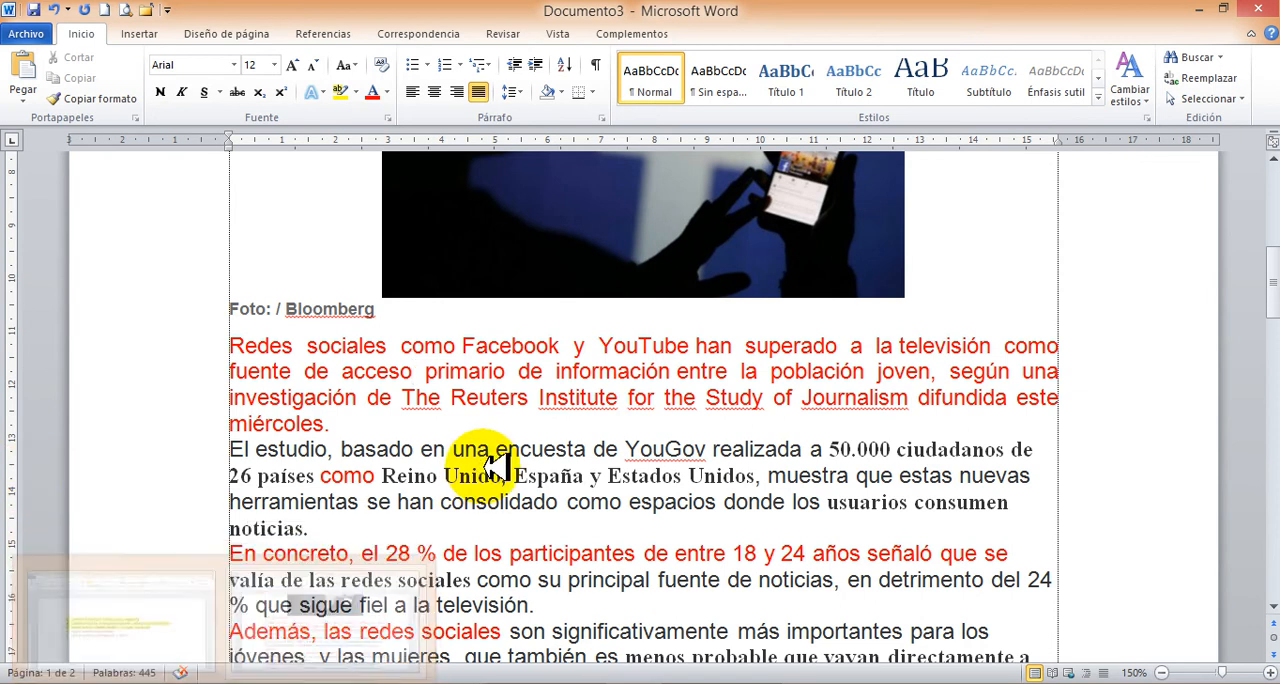
pyautogui.click(335, 371)
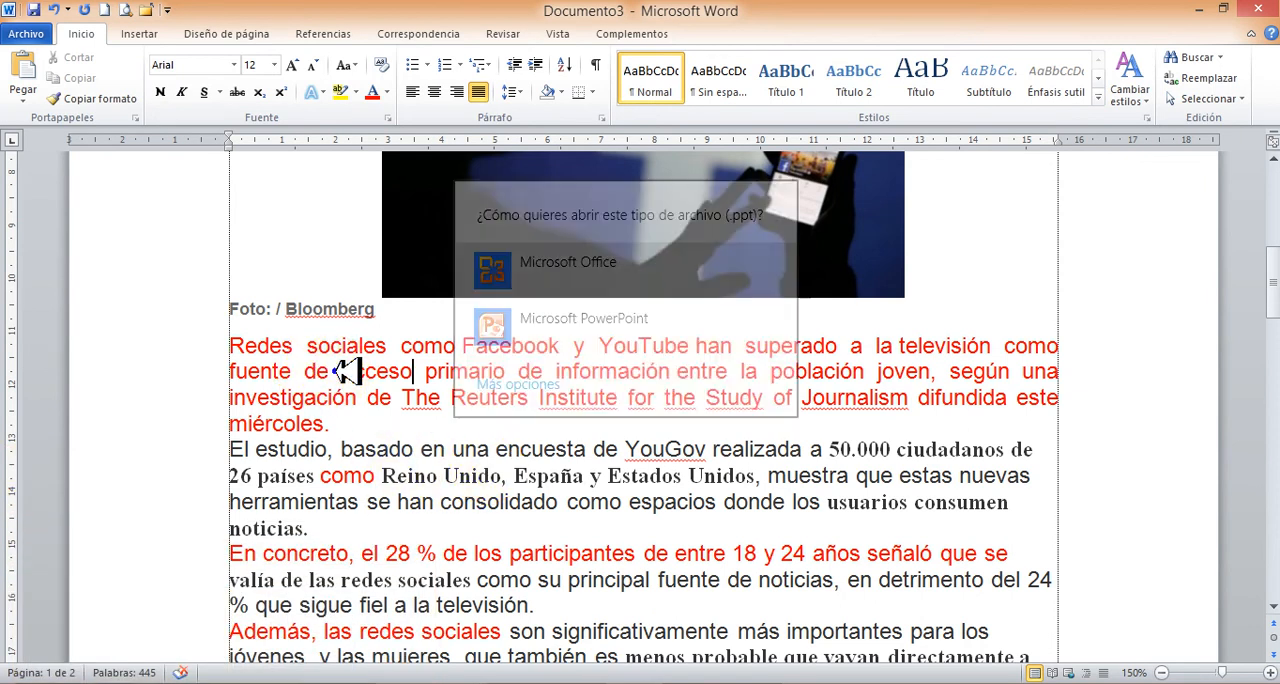
pyautogui.click(345, 371)
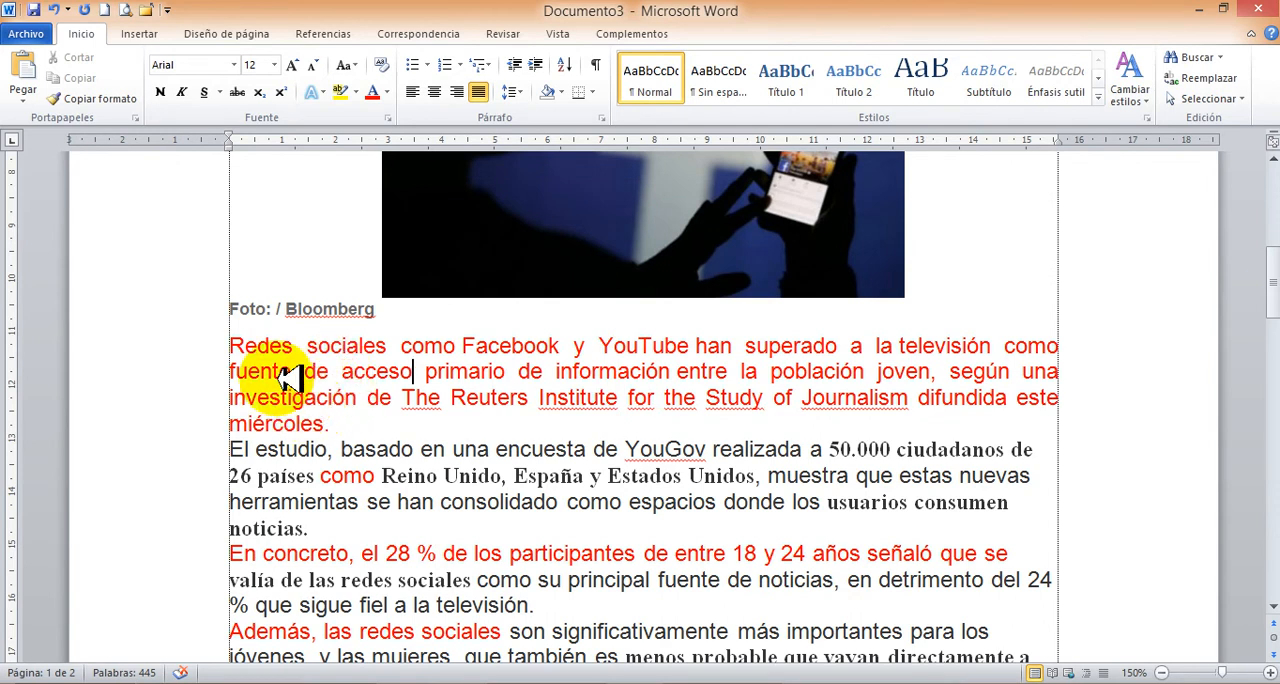
pyautogui.click(243, 345)
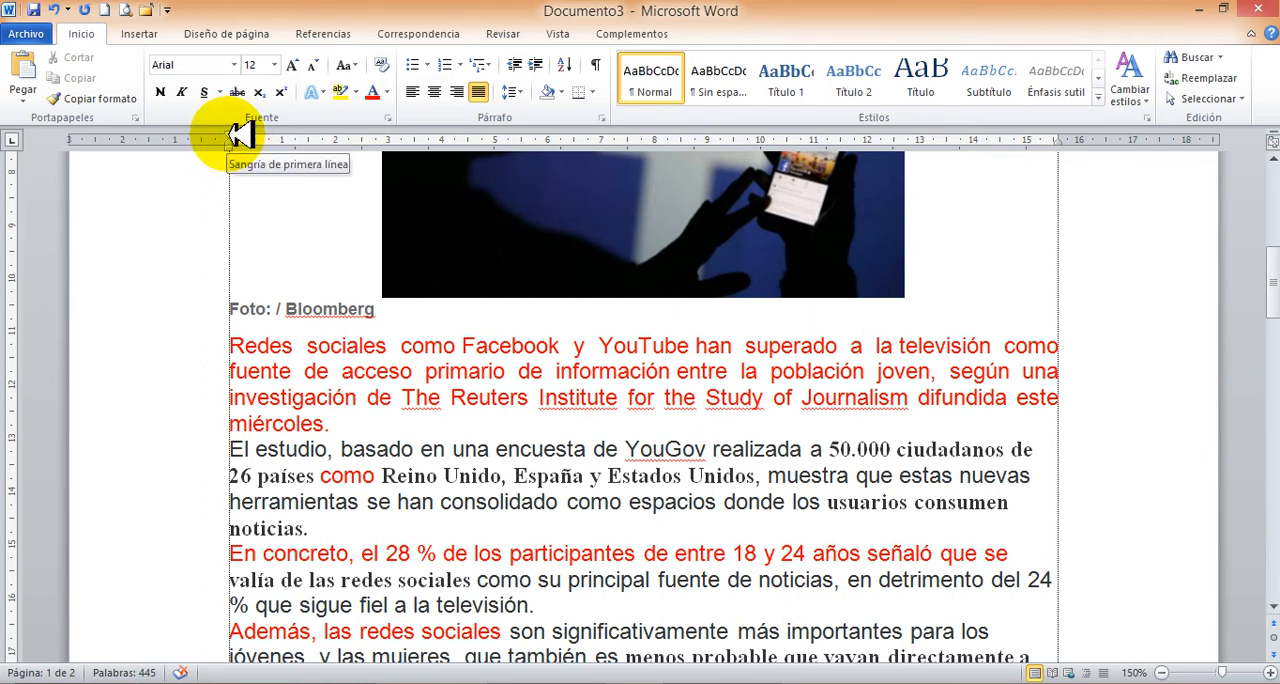
pyautogui.moveTo(240, 134); pyautogui.dragTo(288, 130)
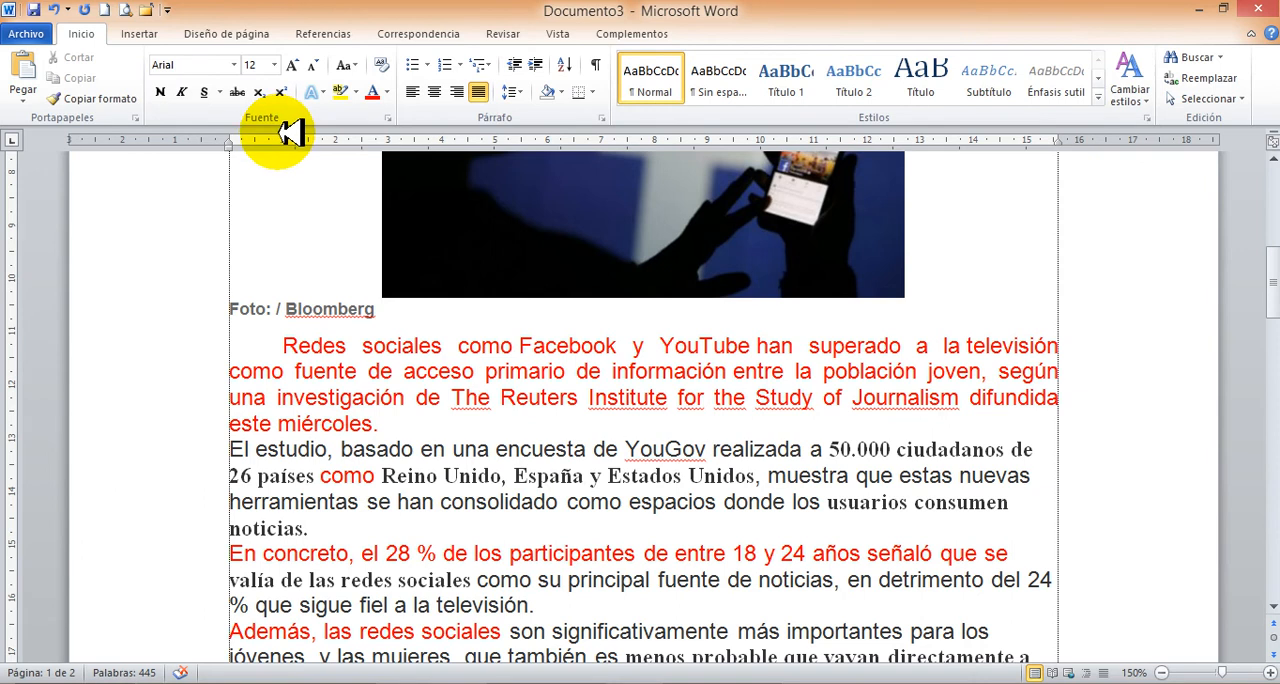
pyautogui.hotkey('ctrl', 'z')
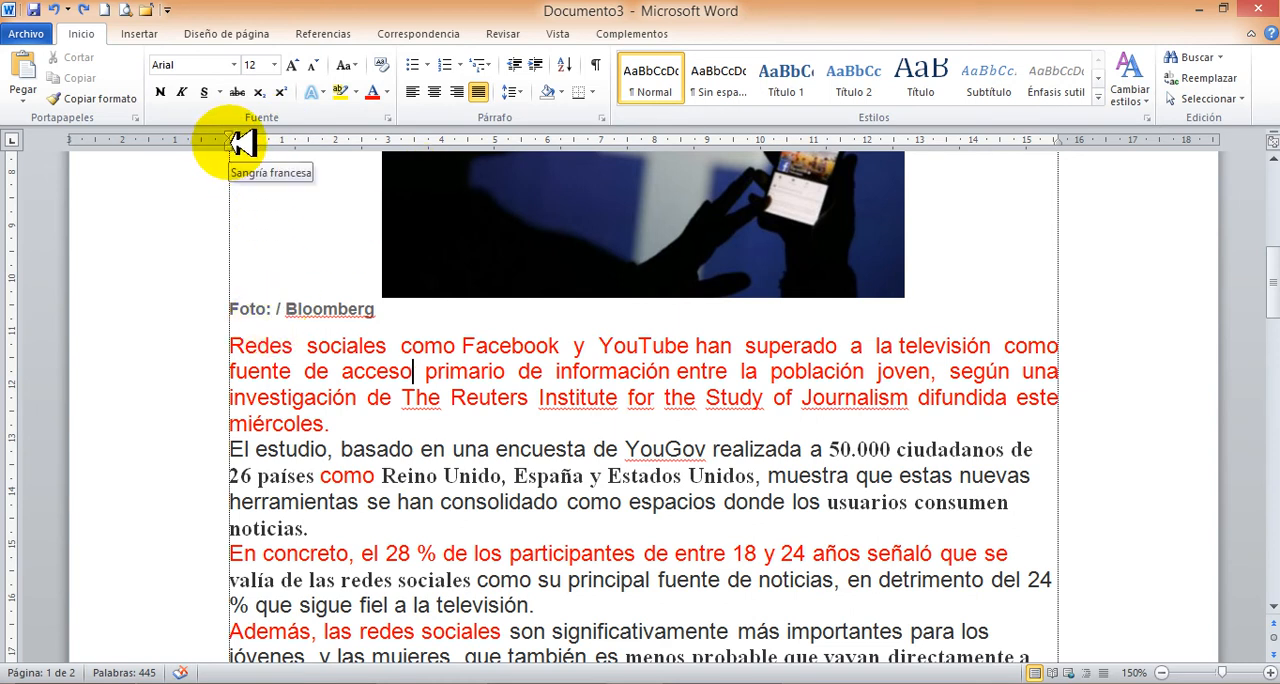
# Try a 1 cm hanging indent and a 1 cm left indent on the first body paragraph, undoing each one.
pyautogui.moveTo(232, 142); pyautogui.dragTo(283, 143)
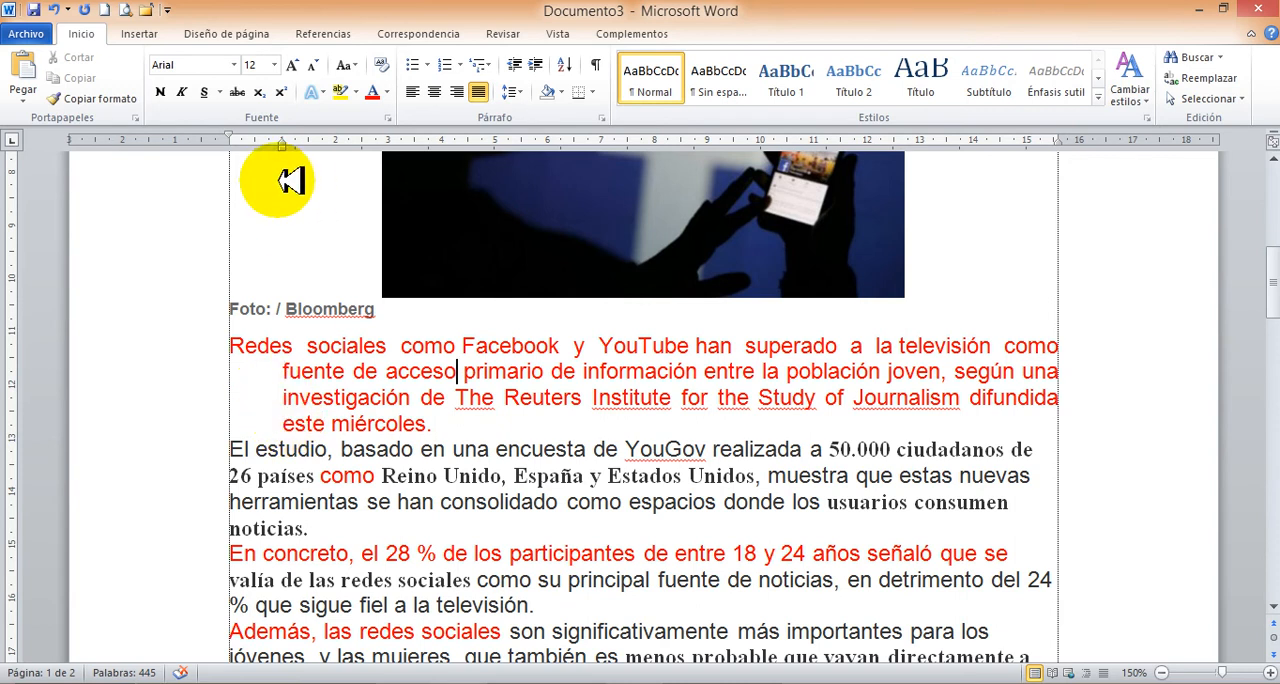
pyautogui.hotkey('ctrl', 'z')
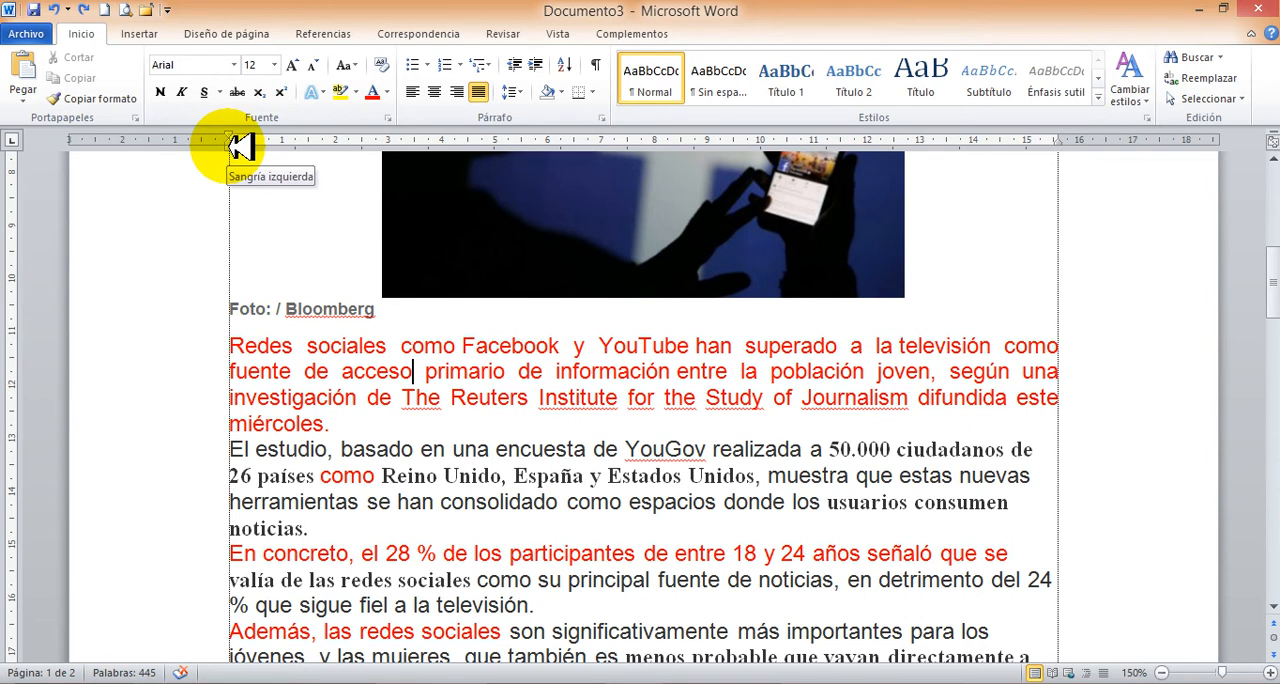
pyautogui.moveTo(230, 146); pyautogui.dragTo(283, 146)
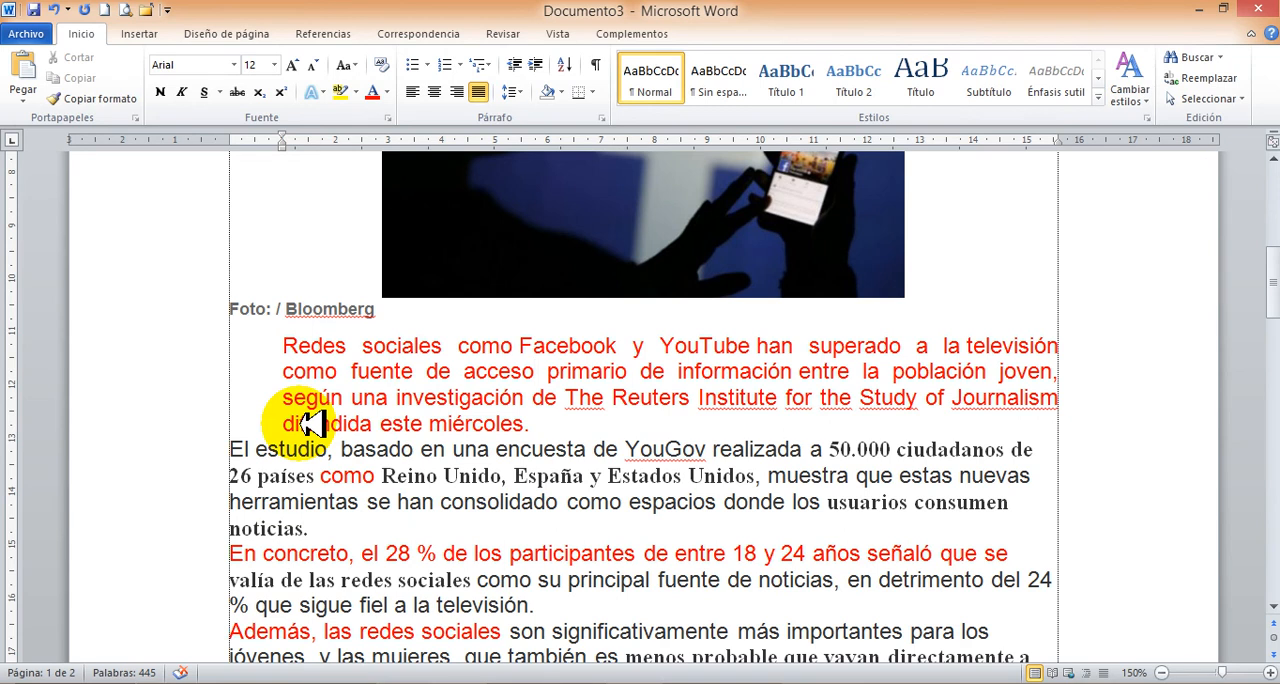
pyautogui.hotkey('ctrl', 'z')
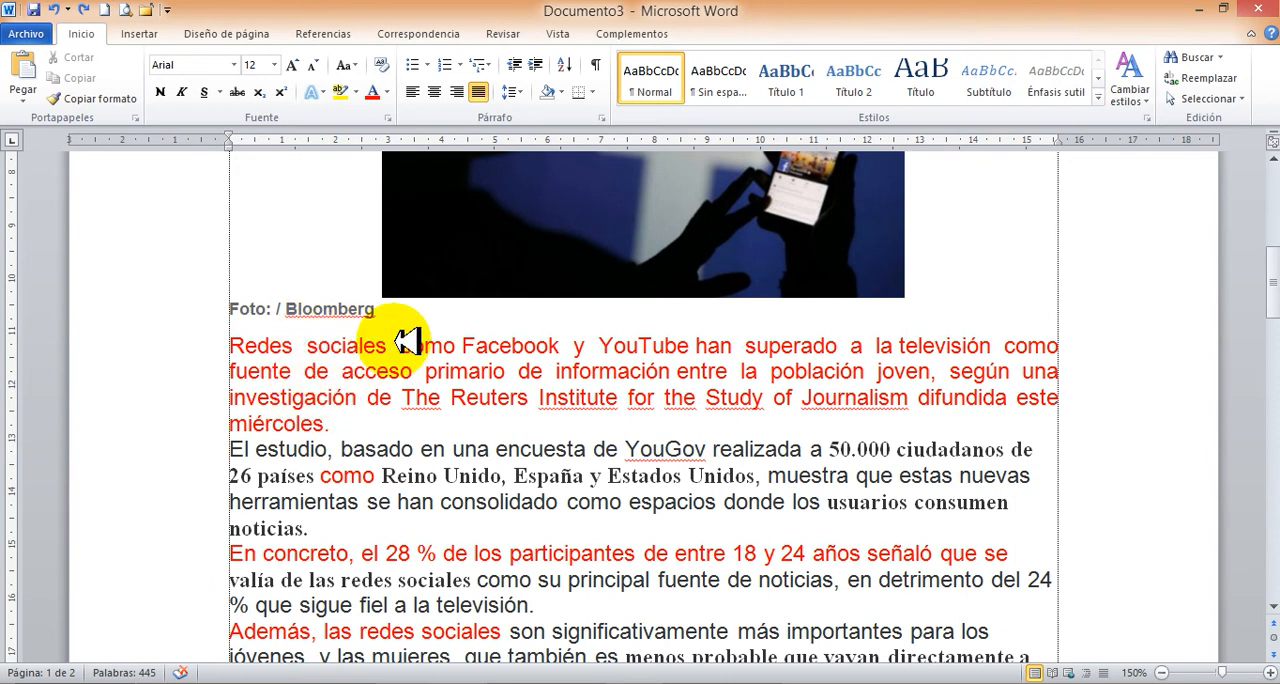
# Apply a first-line indent of about 1.25 cm to the first three body paragraphs, from "Redes sociales" to "fiel a la televisión".
pyautogui.moveTo(540, 605); pyautogui.dragTo(262, 348)
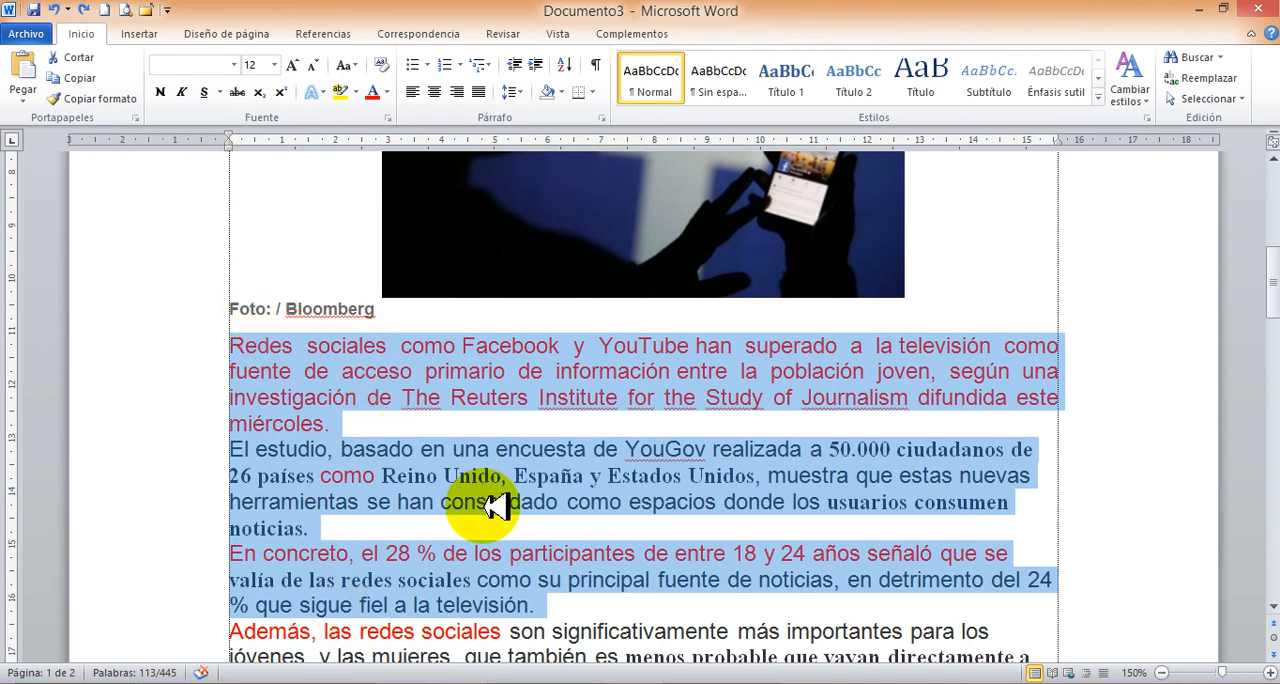
pyautogui.scroll(-2, 497, 505)
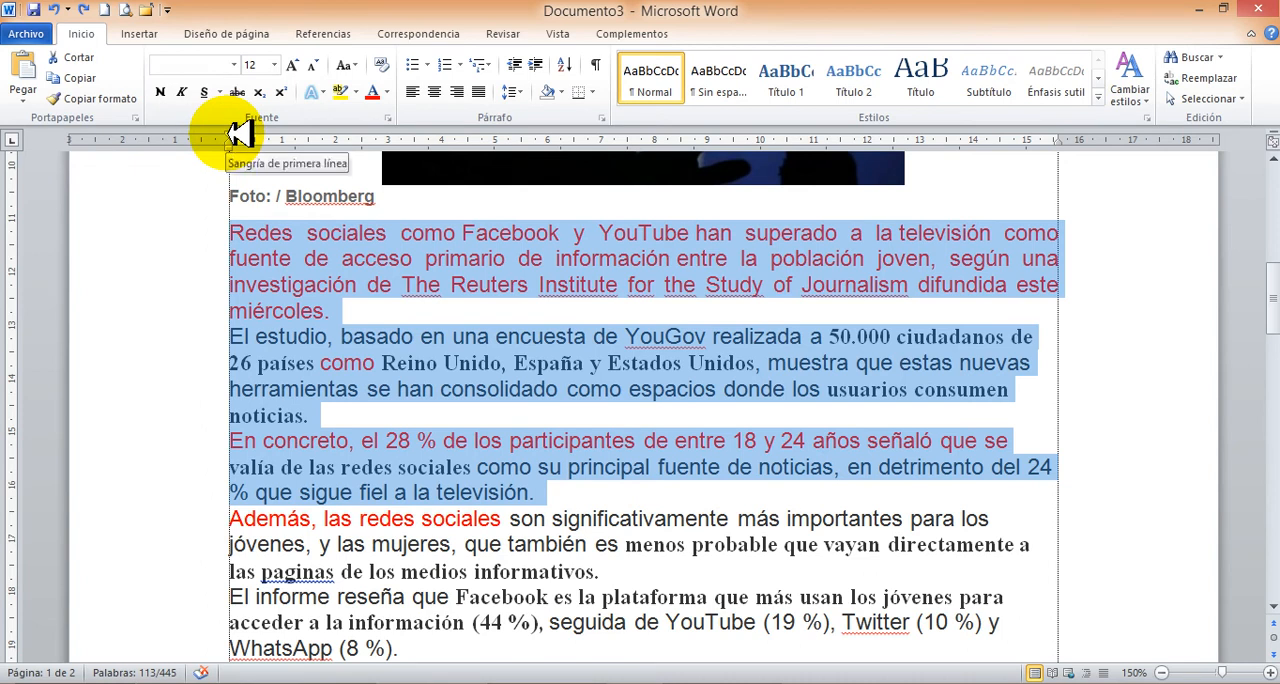
pyautogui.moveTo(245, 135); pyautogui.dragTo(296, 135)
pyautogui.click(305, 360)
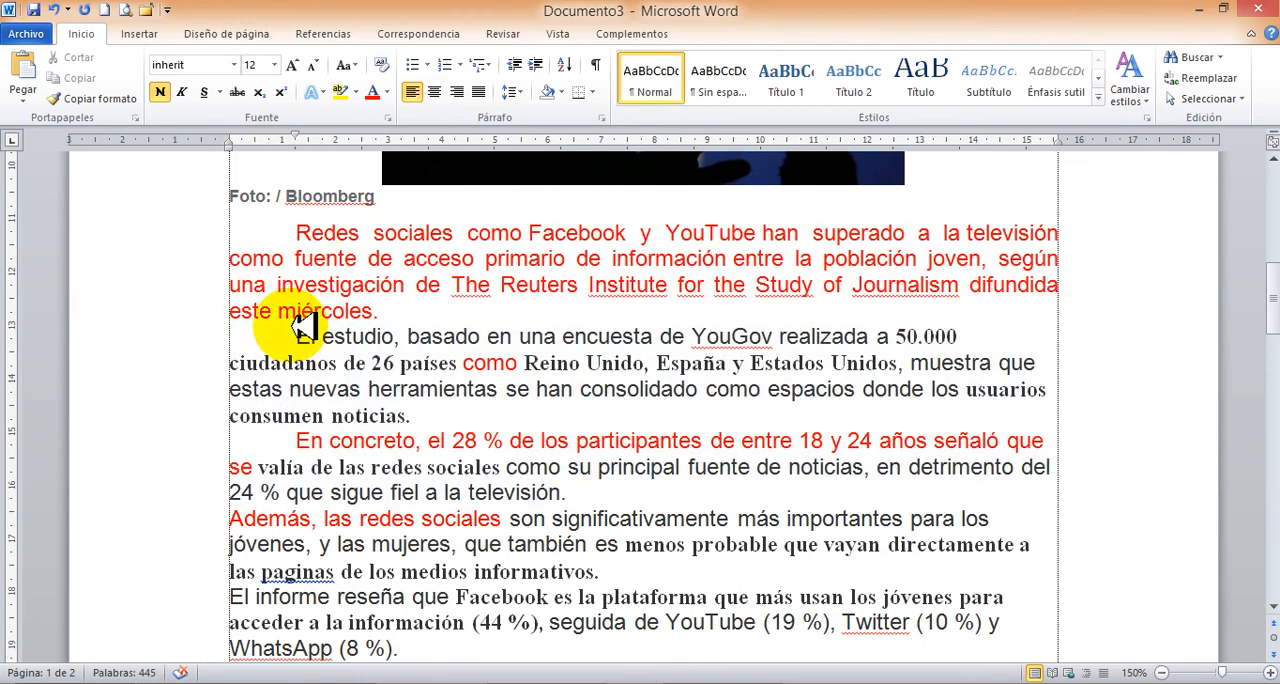
pyautogui.click(325, 360)
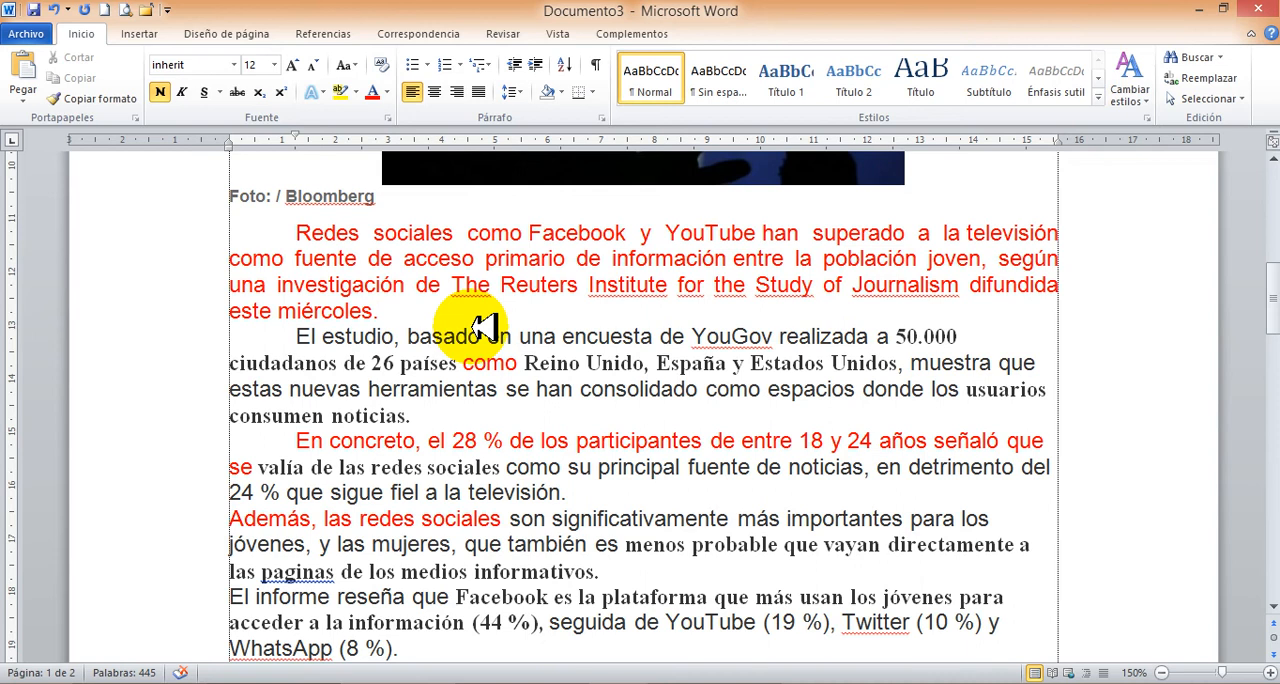
# Open the line spacing options for the first body paragraph.
pyautogui.click(335, 232)
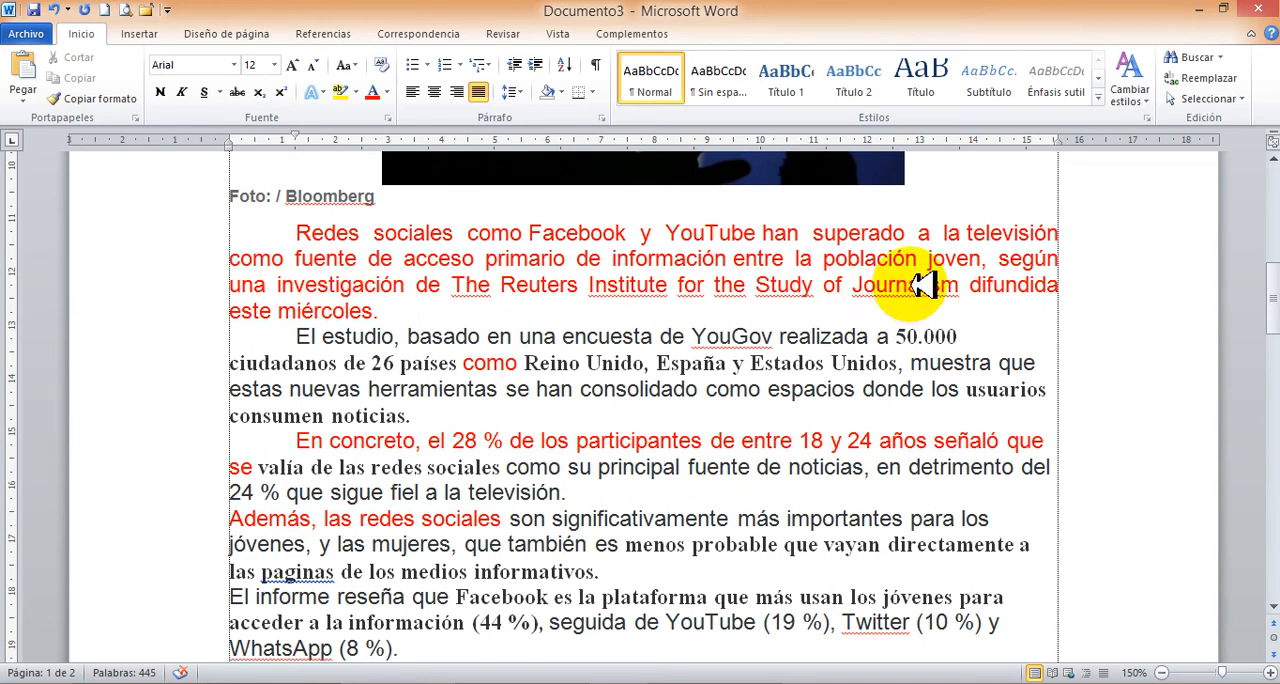
pyautogui.click(352, 284)
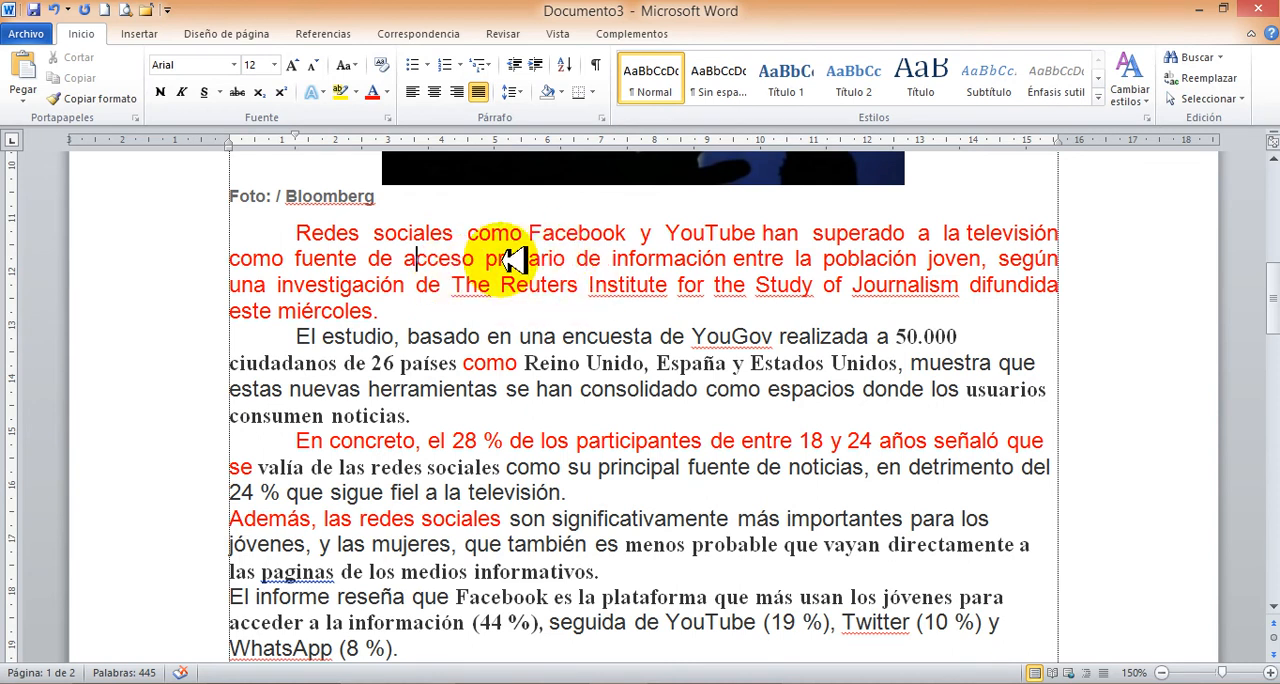
pyautogui.click(520, 92)
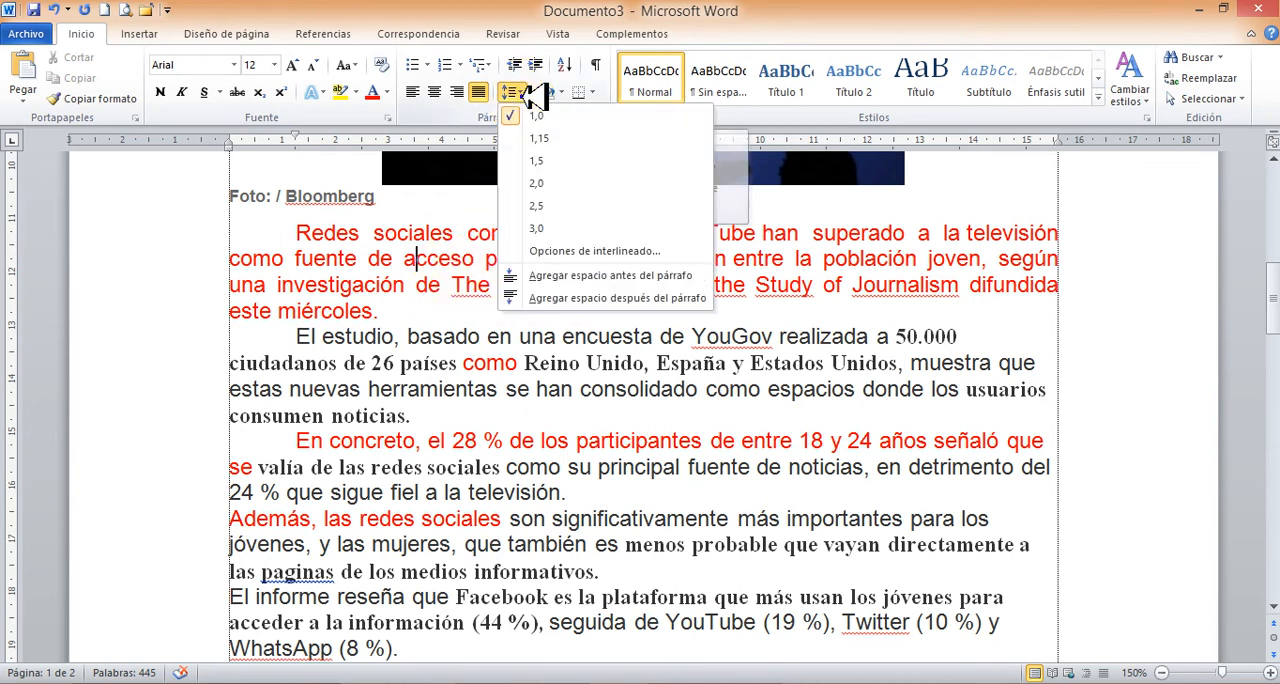
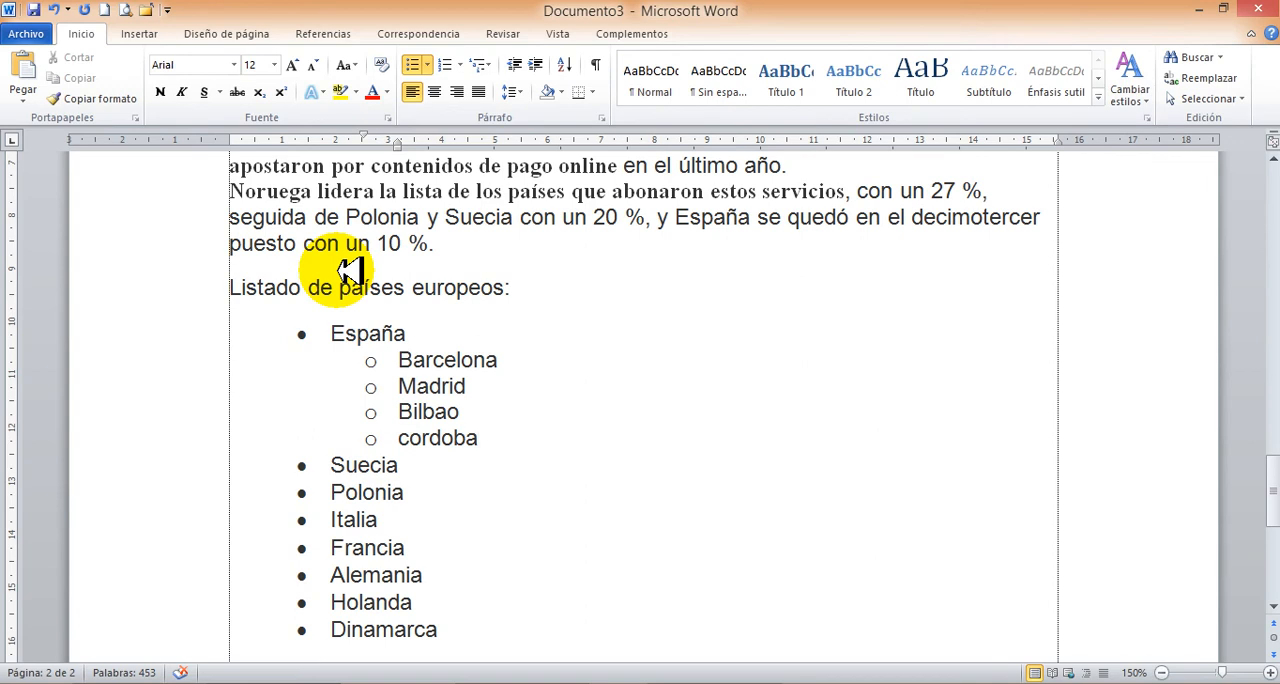
# Add the third-level bullet "La ribera" beneath Barcelona in the list of European countries.
pyautogui.click(436, 360)
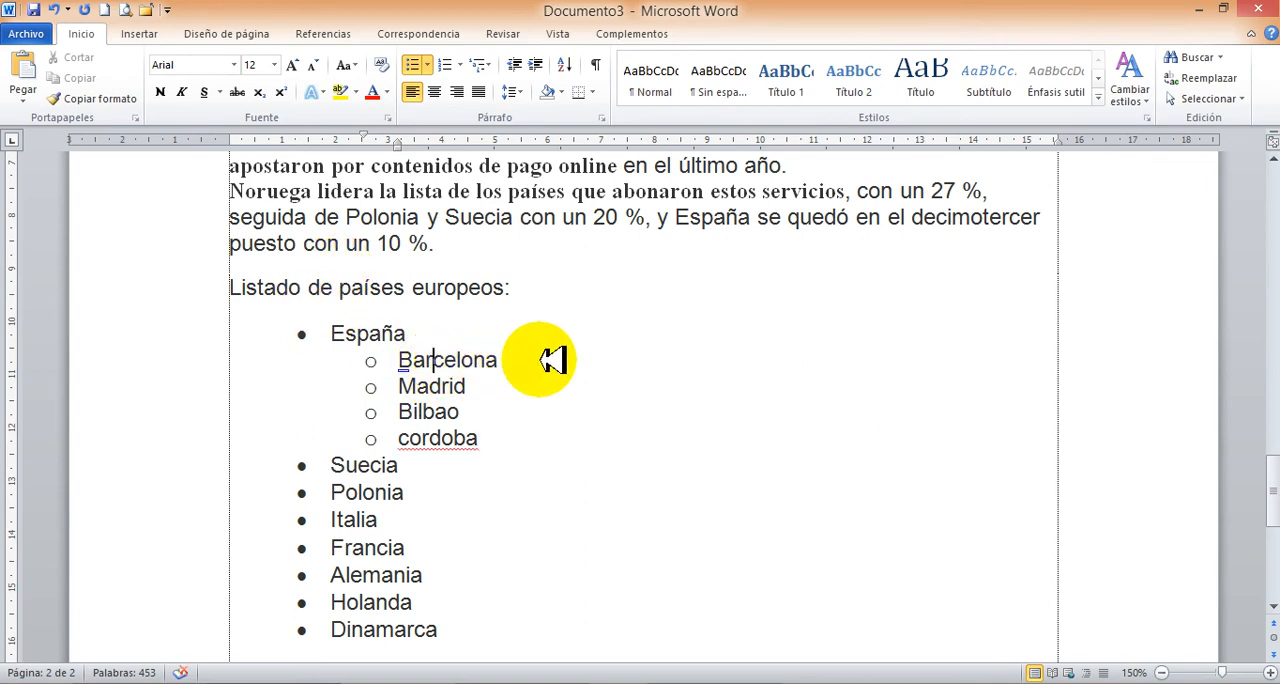
pyautogui.click(506, 359)
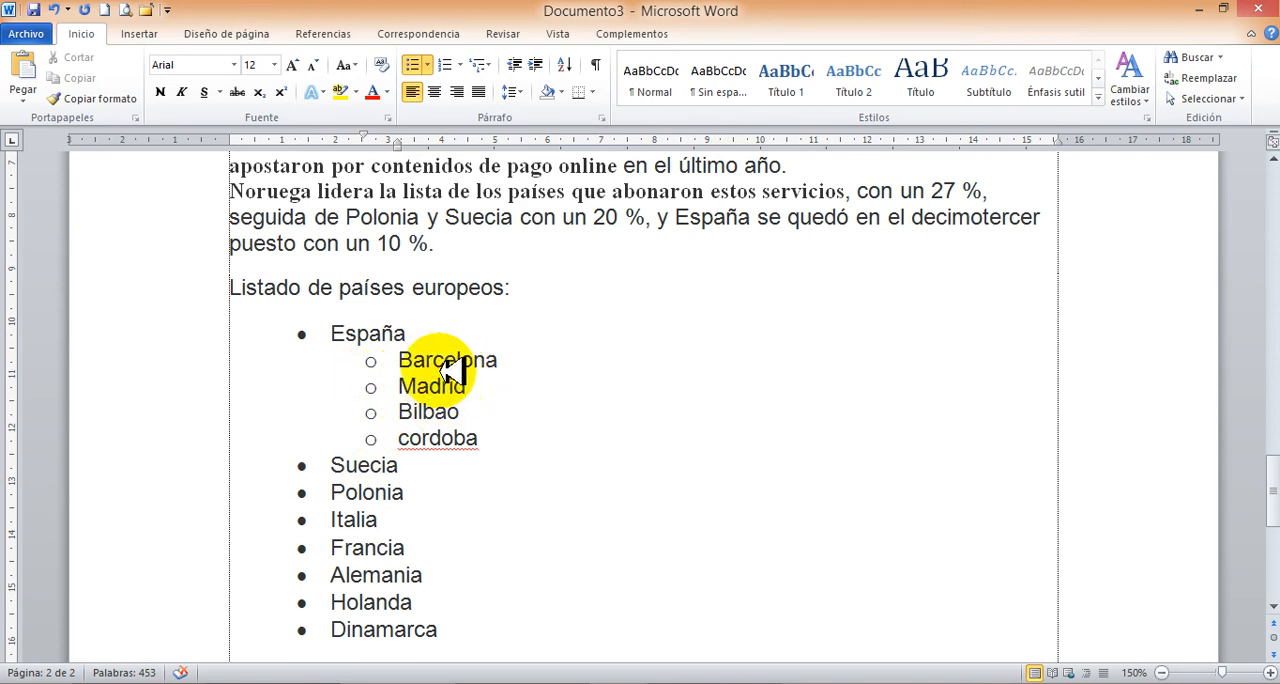
pyautogui.press('Return')
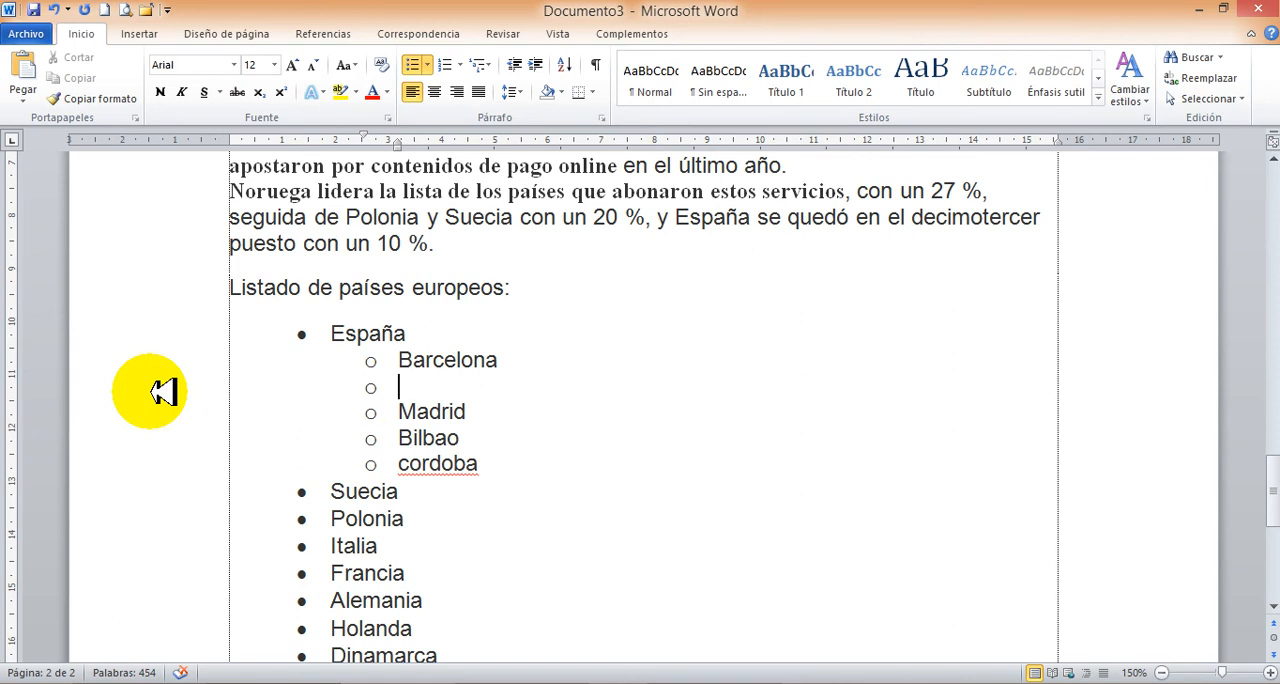
pyautogui.press('Tab')
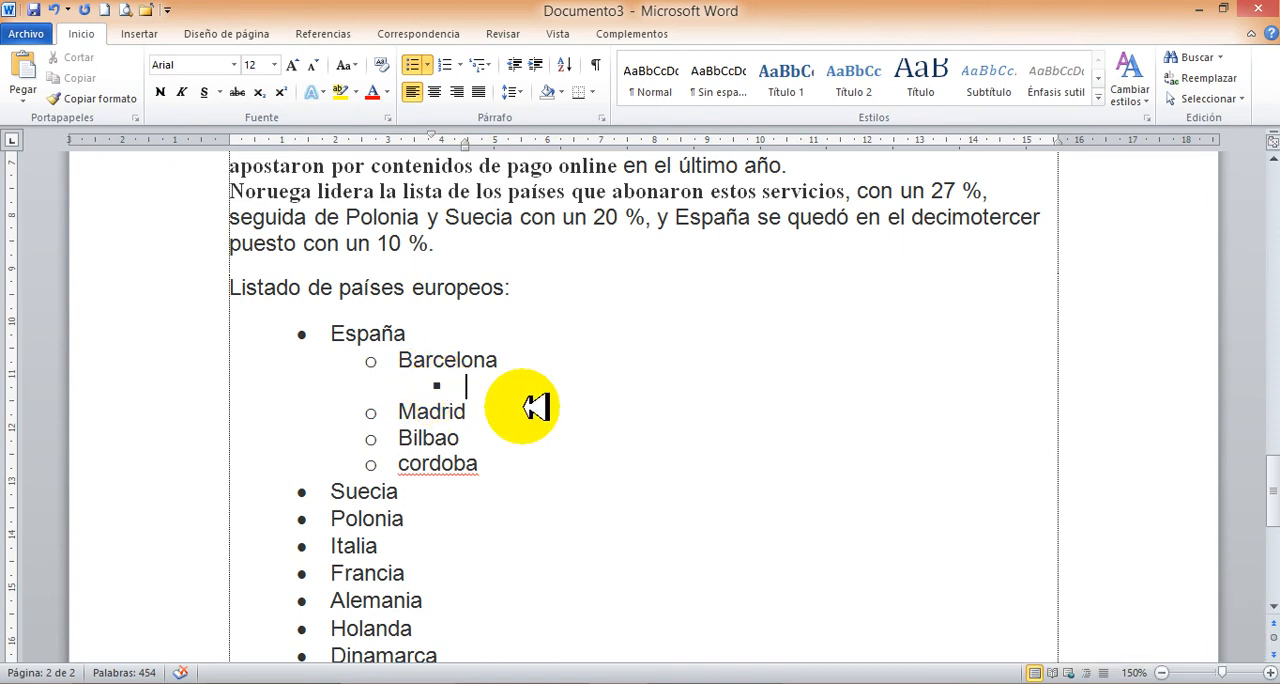
pyautogui.write('La rib')
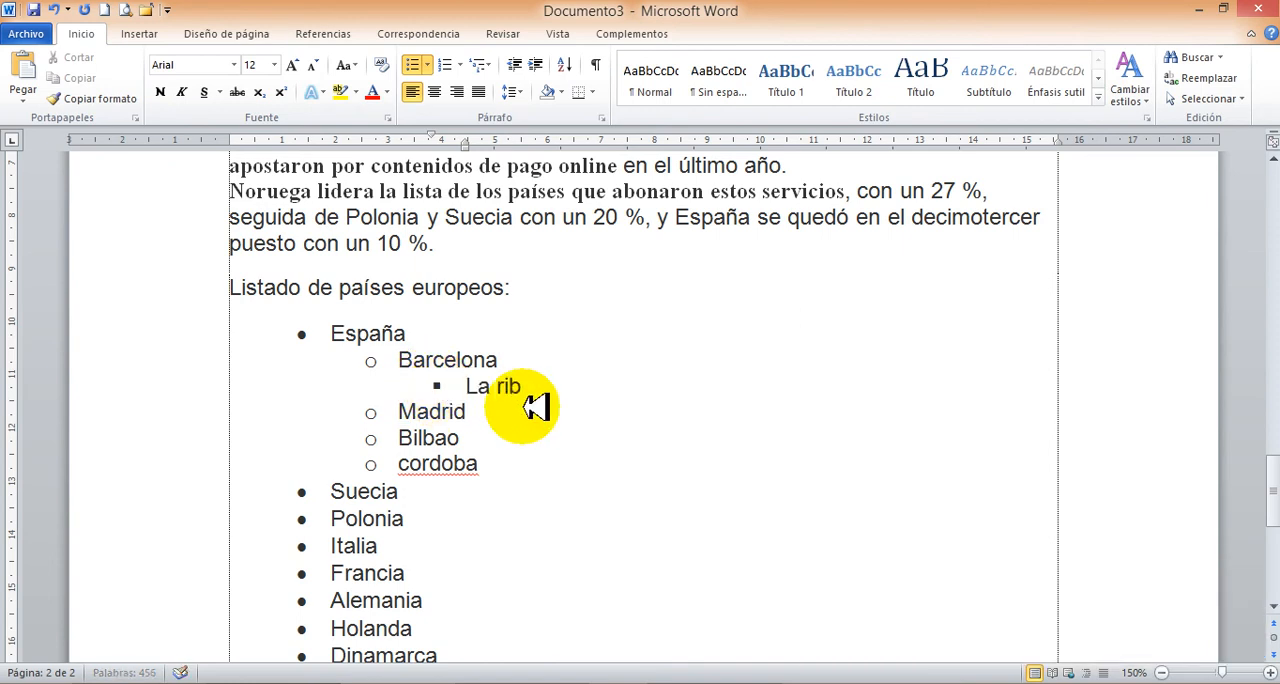
pyautogui.write('era')
pyautogui.press('Return')
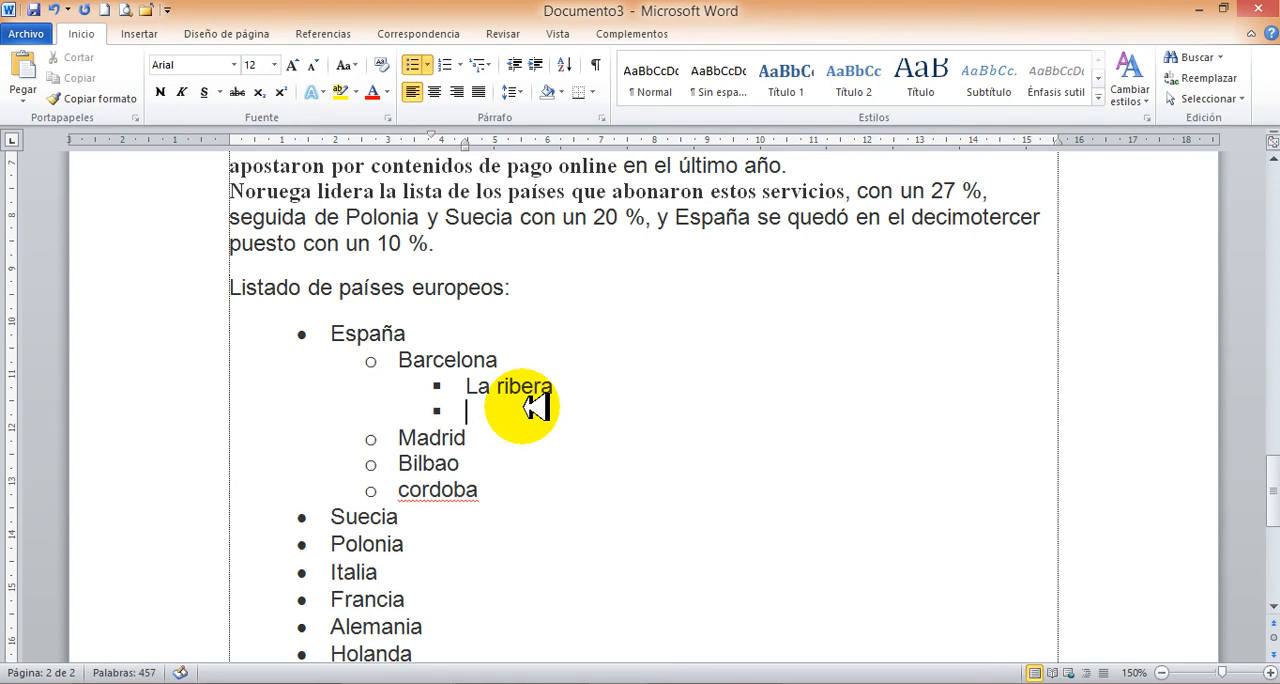
# Add the bullets "El raval" and "El ensanche" below "La ribera" at the same list level.
pyautogui.write('el raval')
pyautogui.press('Return')
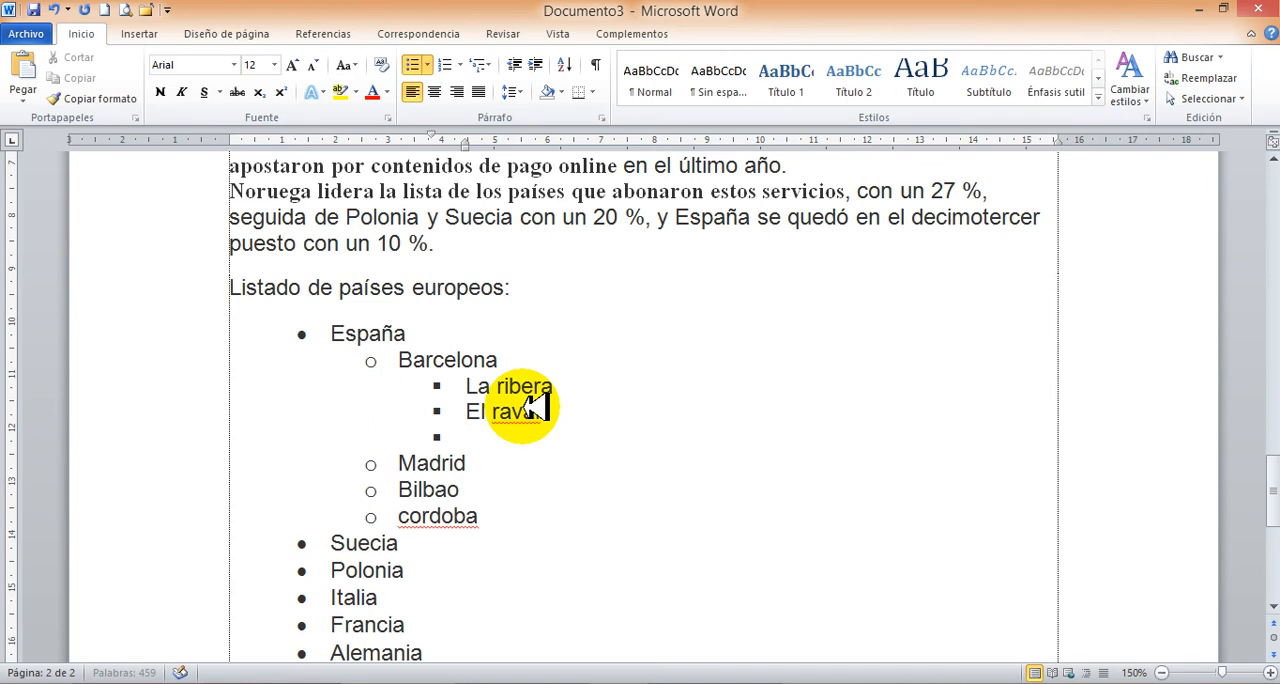
pyautogui.write('el ensanche')
pyautogui.press('Return')
# Complete Barcelona's third-level bullets with the items "Centro" and "gótico".
pyautogui.write('centro')
pyautogui.press('Return')
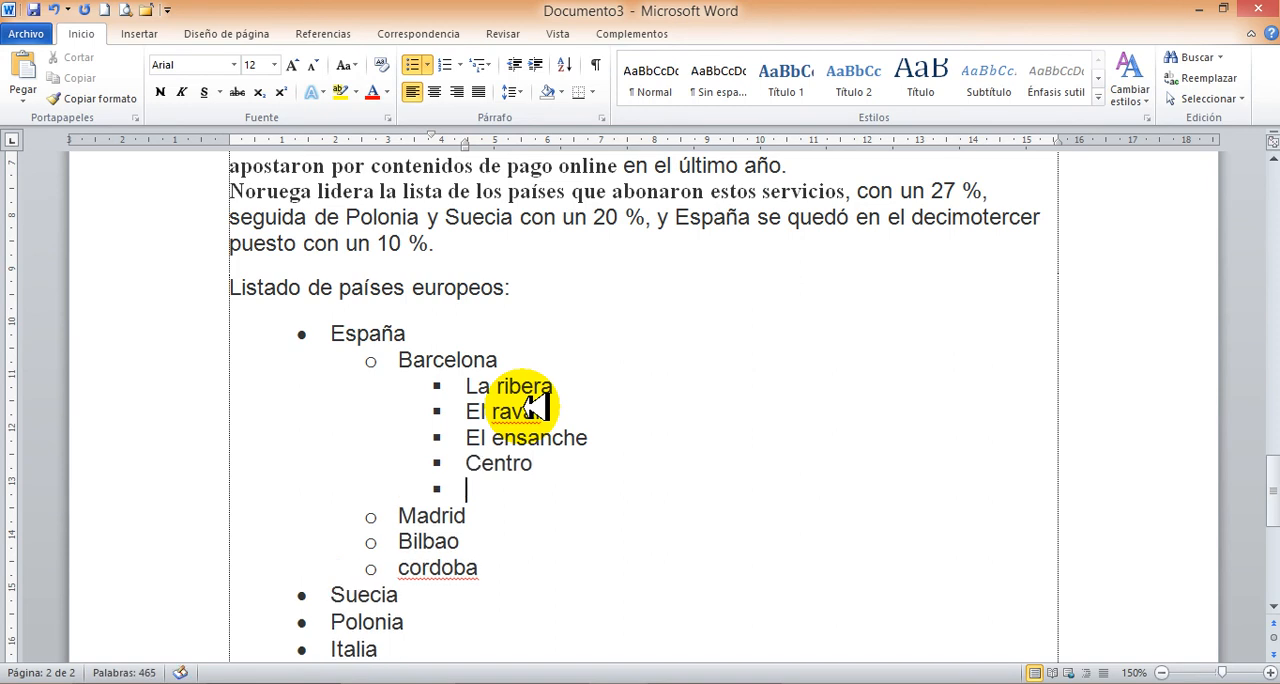
pyautogui.write('gótico')
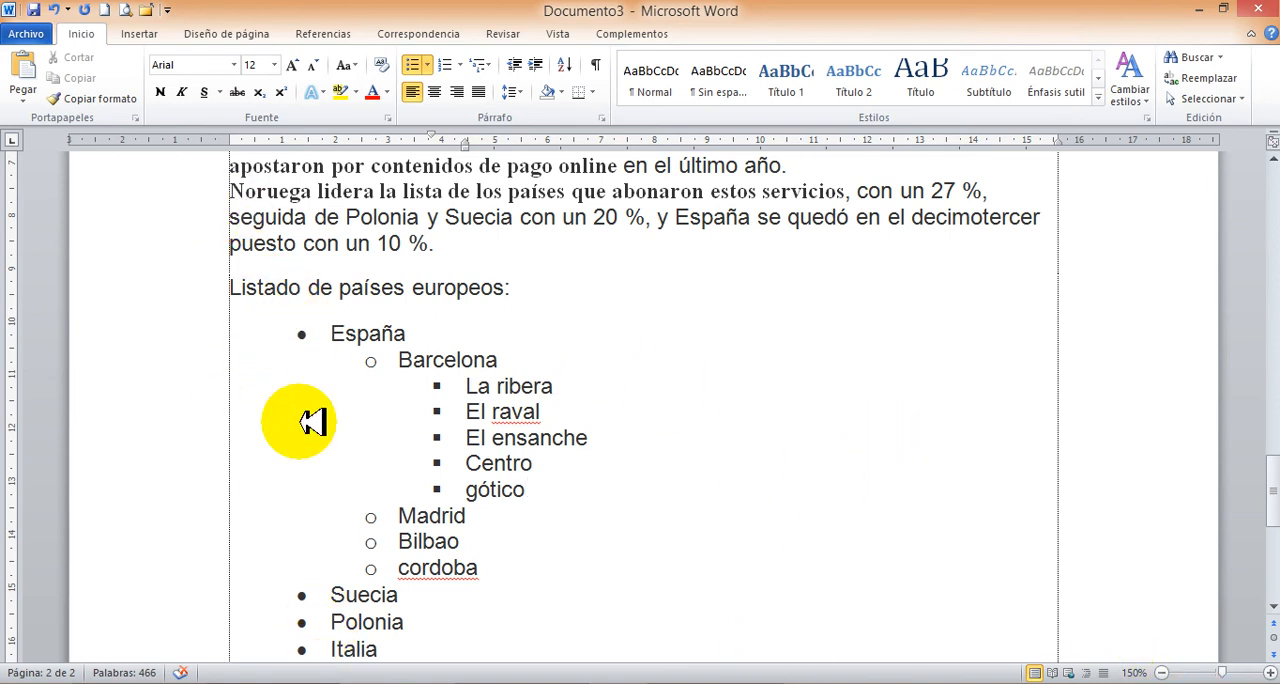
# Add "Finlandia" and "Suiza" as first-level bullets after Dinamarca at the end of the country list.
pyautogui.scroll(-2, 338, 401)
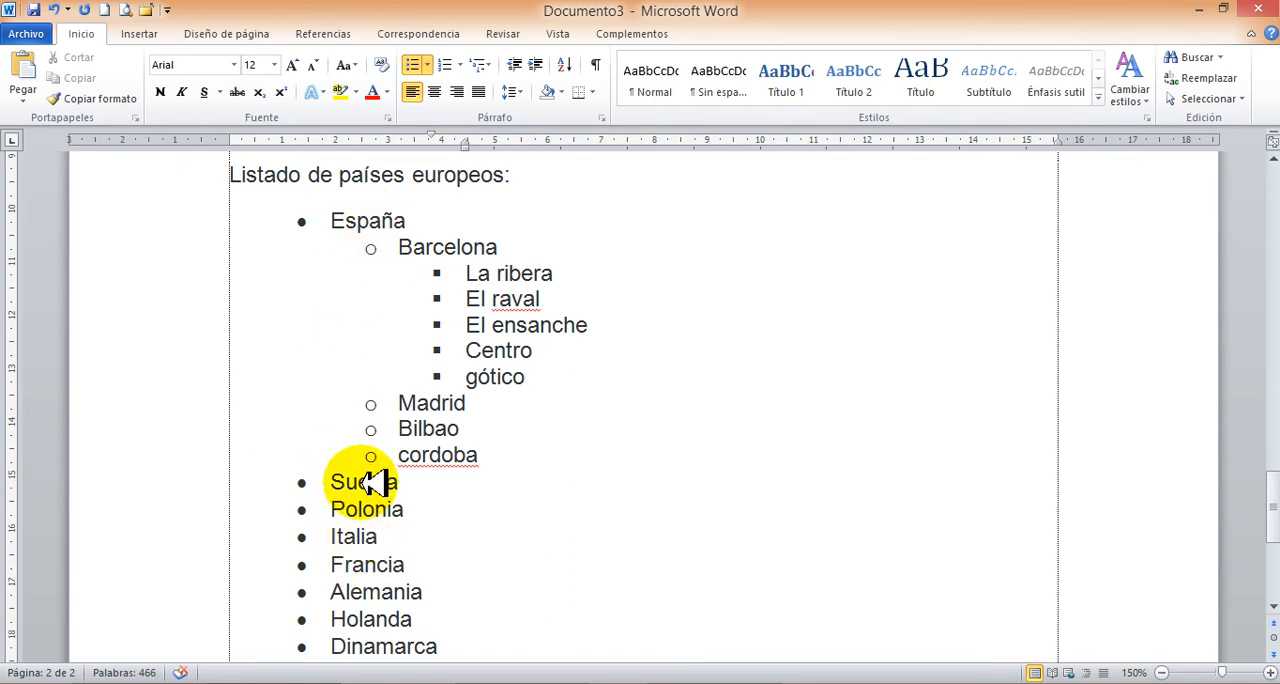
pyautogui.scroll(-2, 485, 548)
pyautogui.scroll(-2, 486, 531)
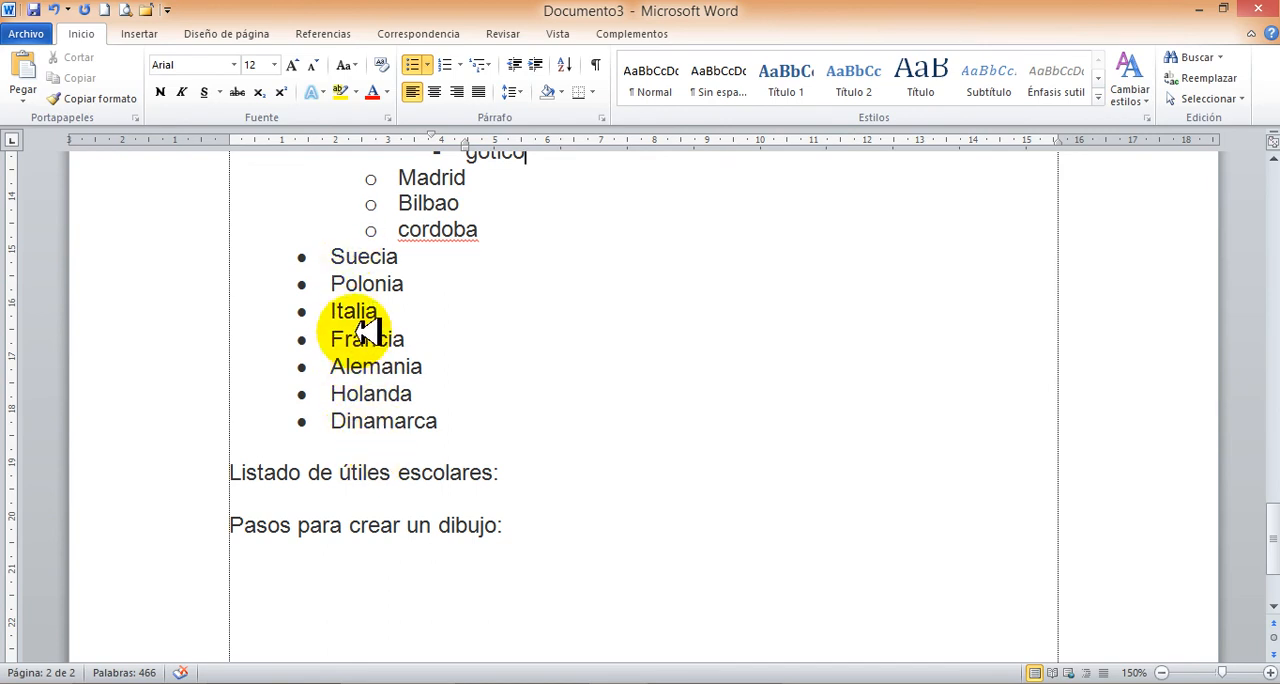
pyautogui.click(436, 420)
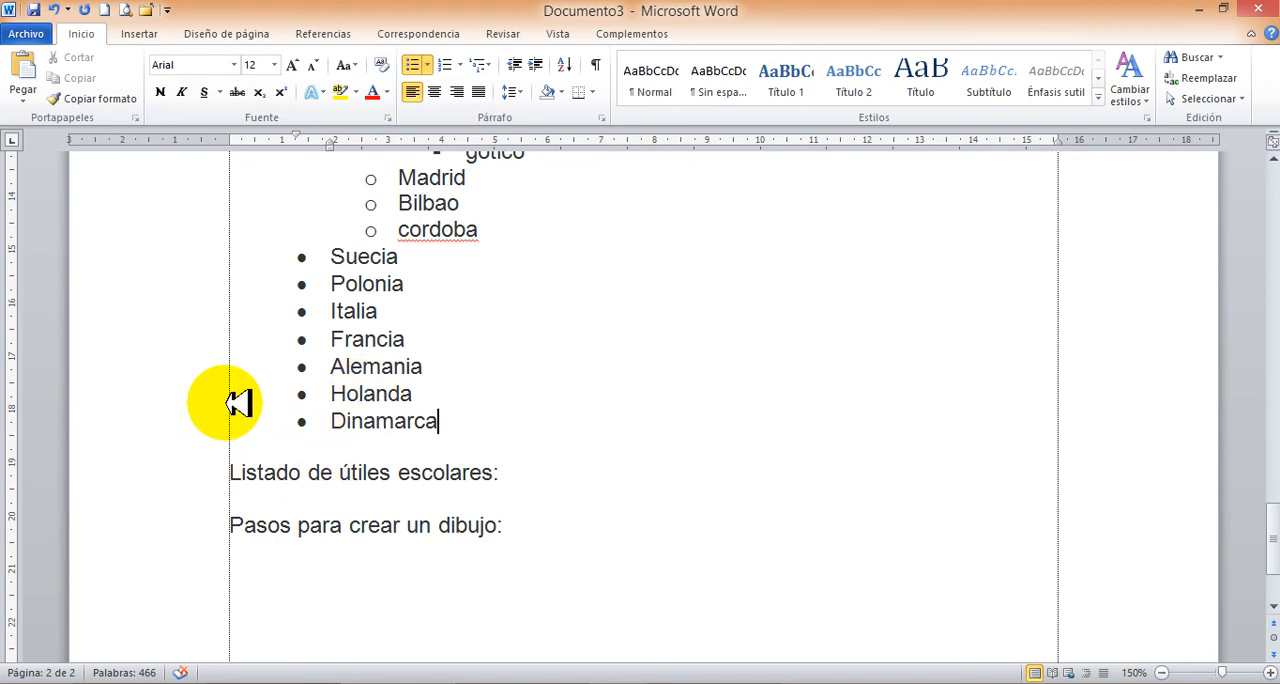
pyautogui.press('Return')
pyautogui.write('fin')
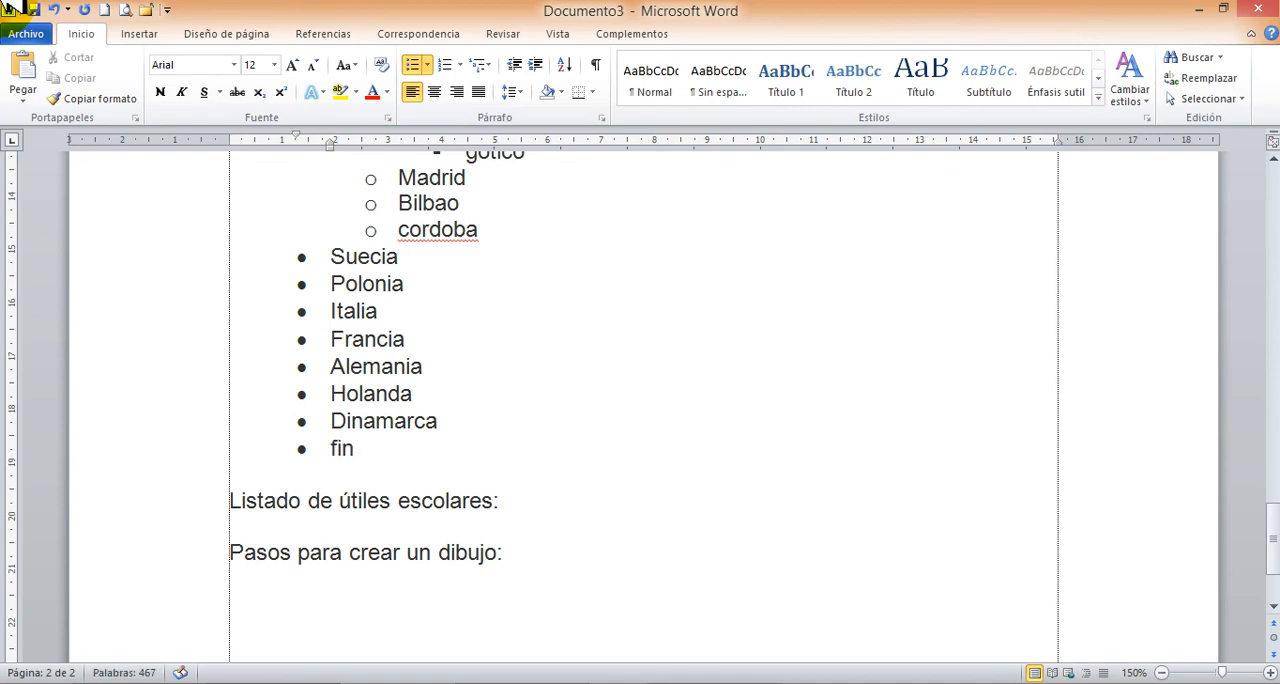
pyautogui.write('landia')
pyautogui.press('Return')
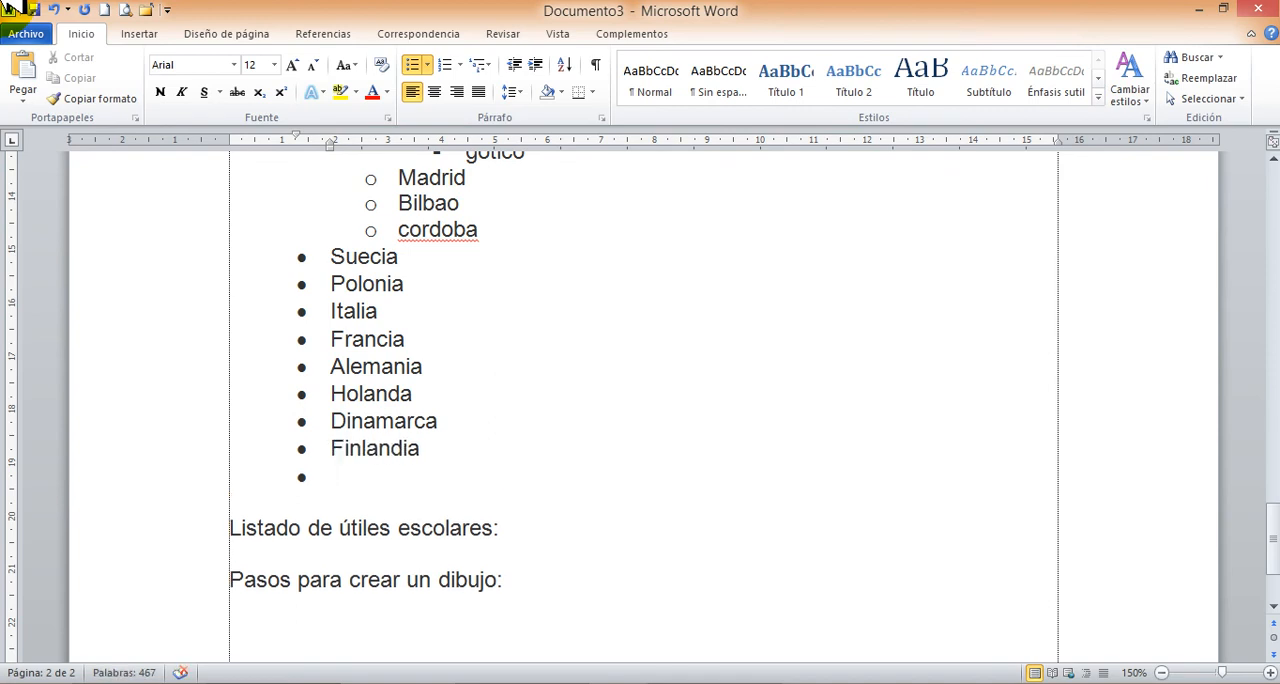
pyautogui.write('suiza')
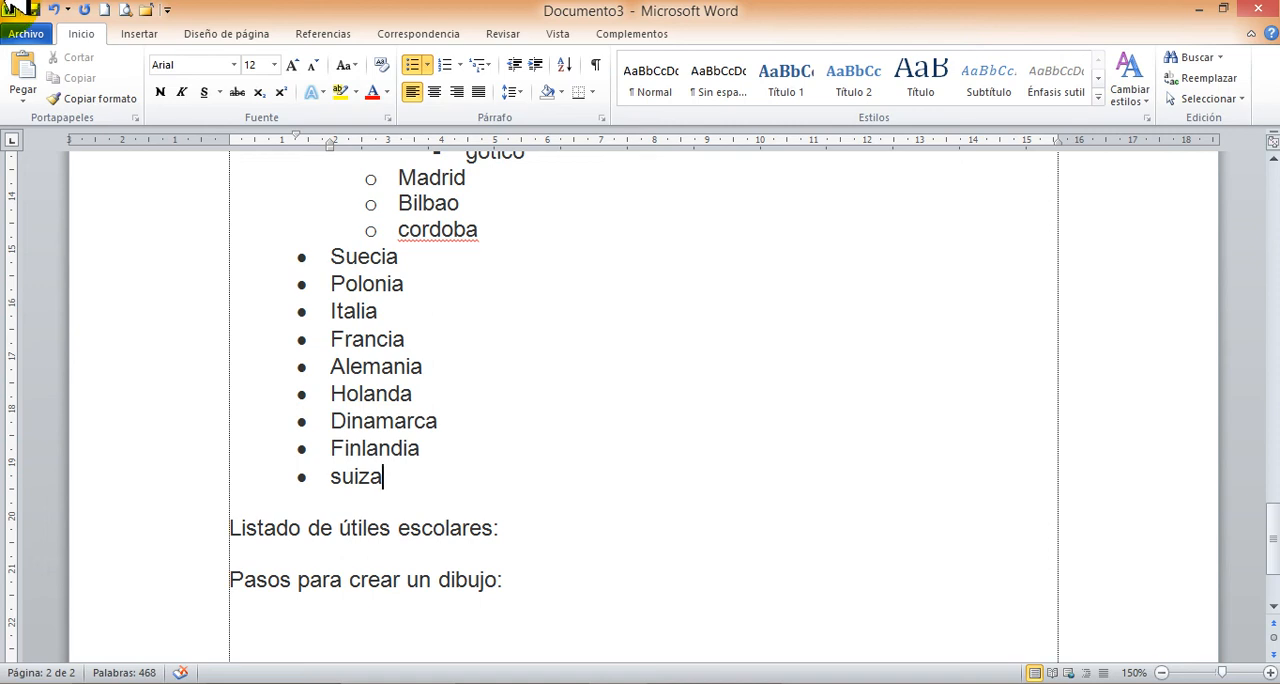
# End the bulleted list after Suiza with a new unbulleted line set back to the page margin.
pyautogui.press('Return')
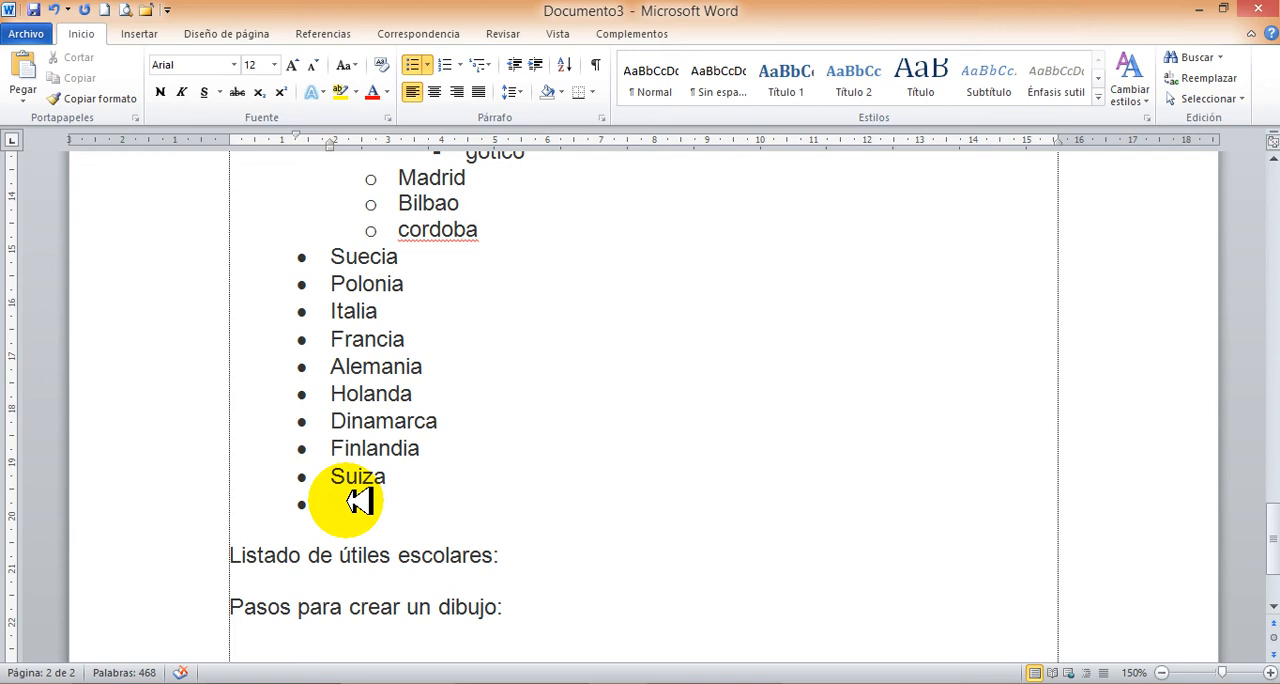
pyautogui.press('BackSpace')
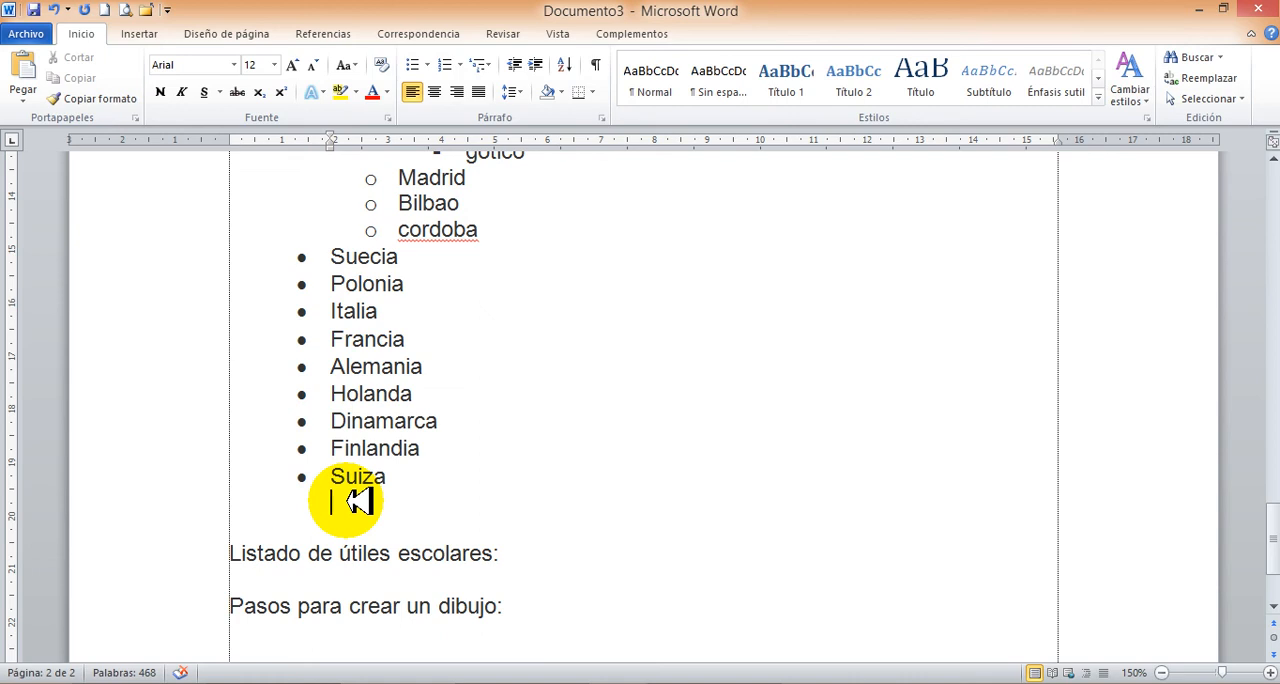
pyautogui.press('BackSpace')
pyautogui.press('BackSpace')
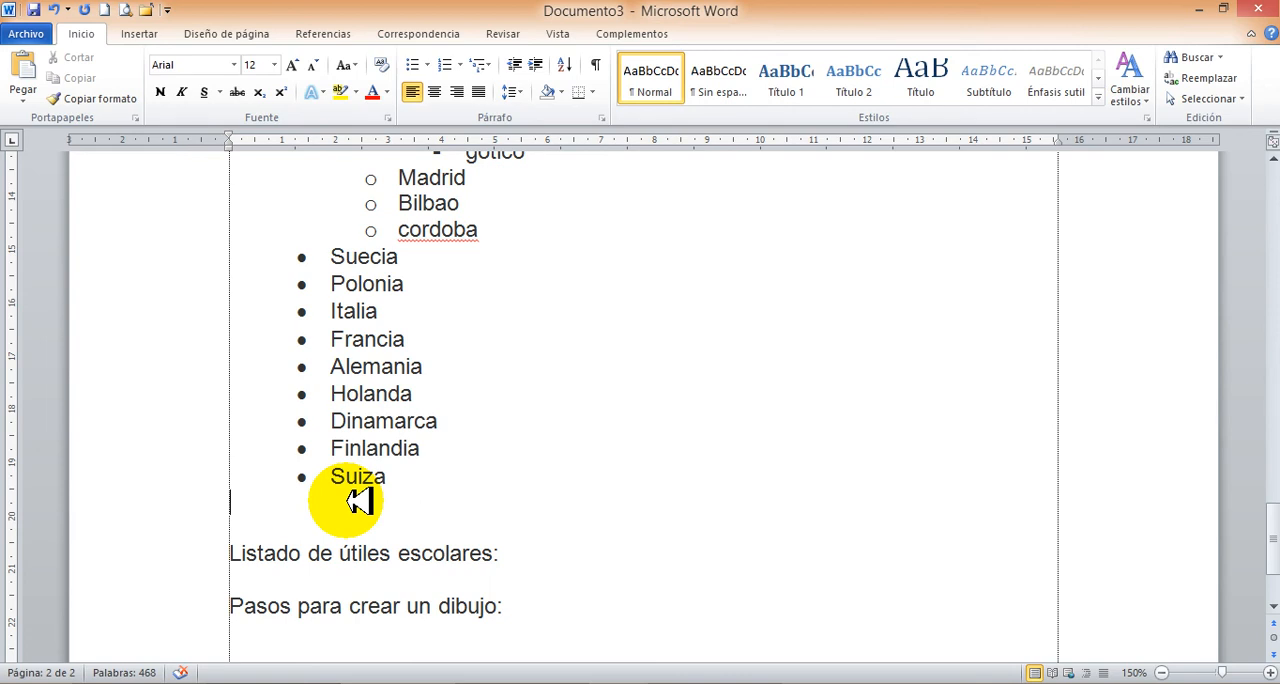
# Write the plain text line "Hasta aquí el elemplo de las viñetas" below the country list.
pyautogui.write('Has ta aqui')
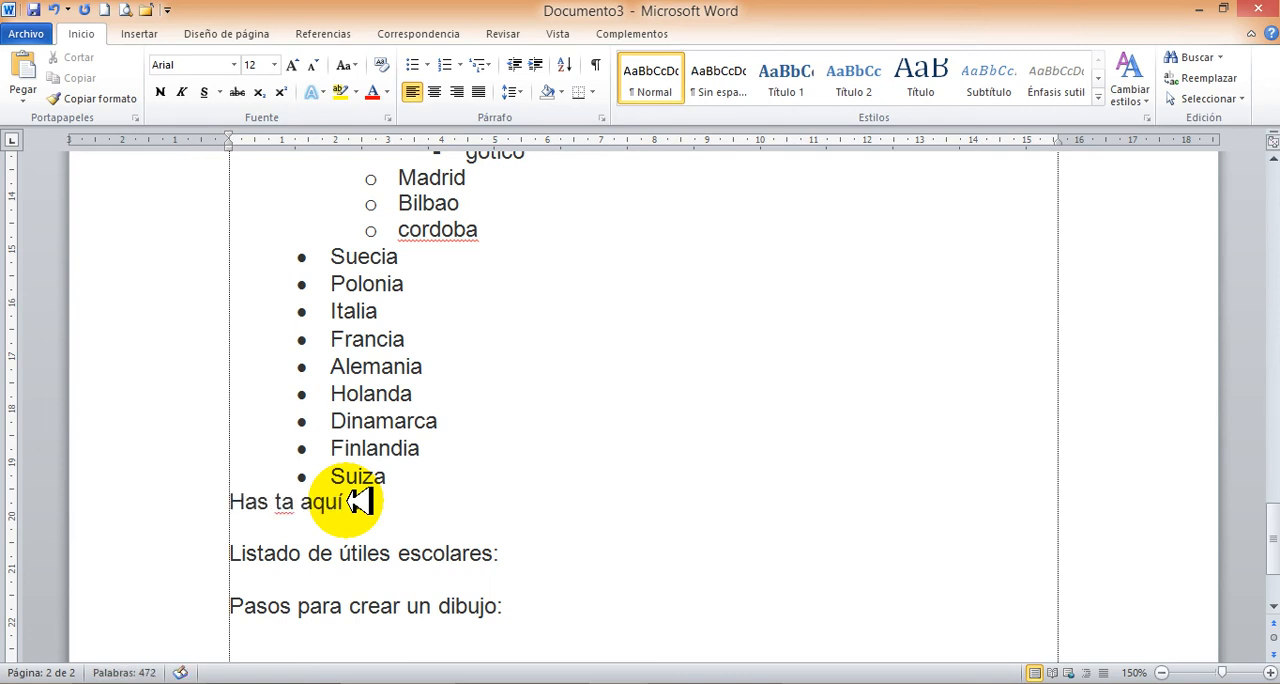
pyautogui.write(' elem')
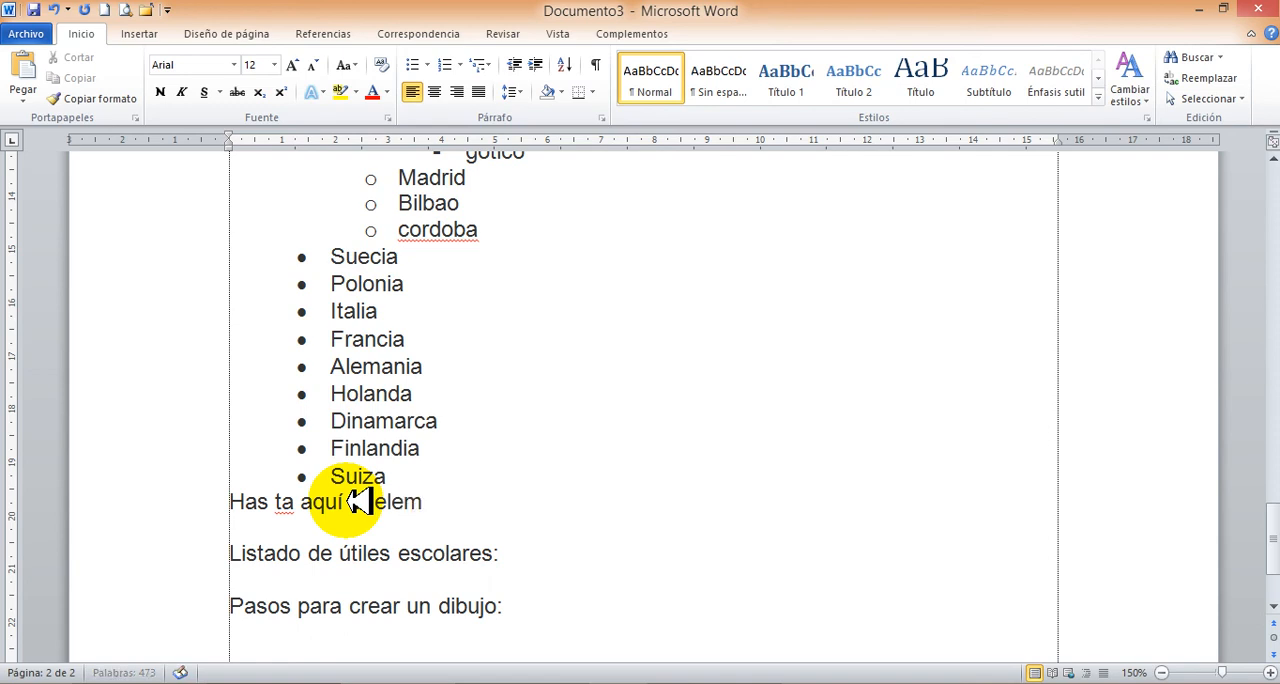
pyautogui.write('plo de las viñetas')
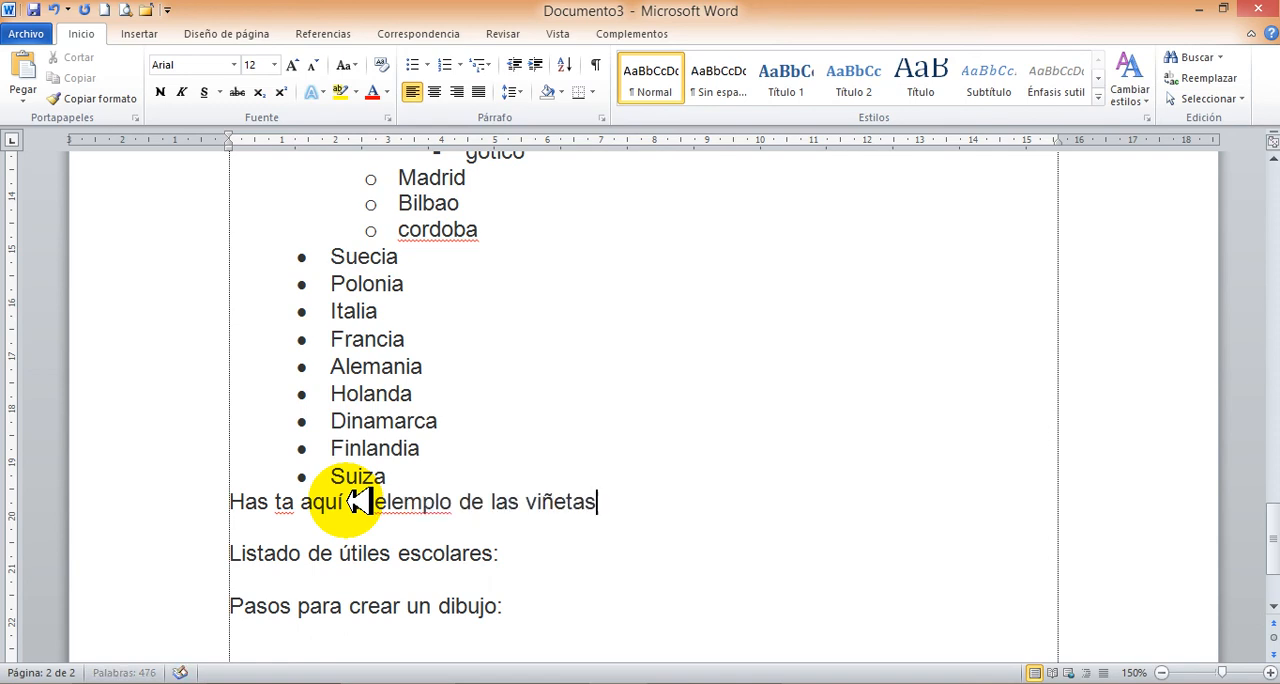
pyautogui.click(274, 503)
pyautogui.press('BackSpace')
# Insert an empty line below "Listado de útiles escolares:" and open the bullet library for it.
pyautogui.click(530, 553)
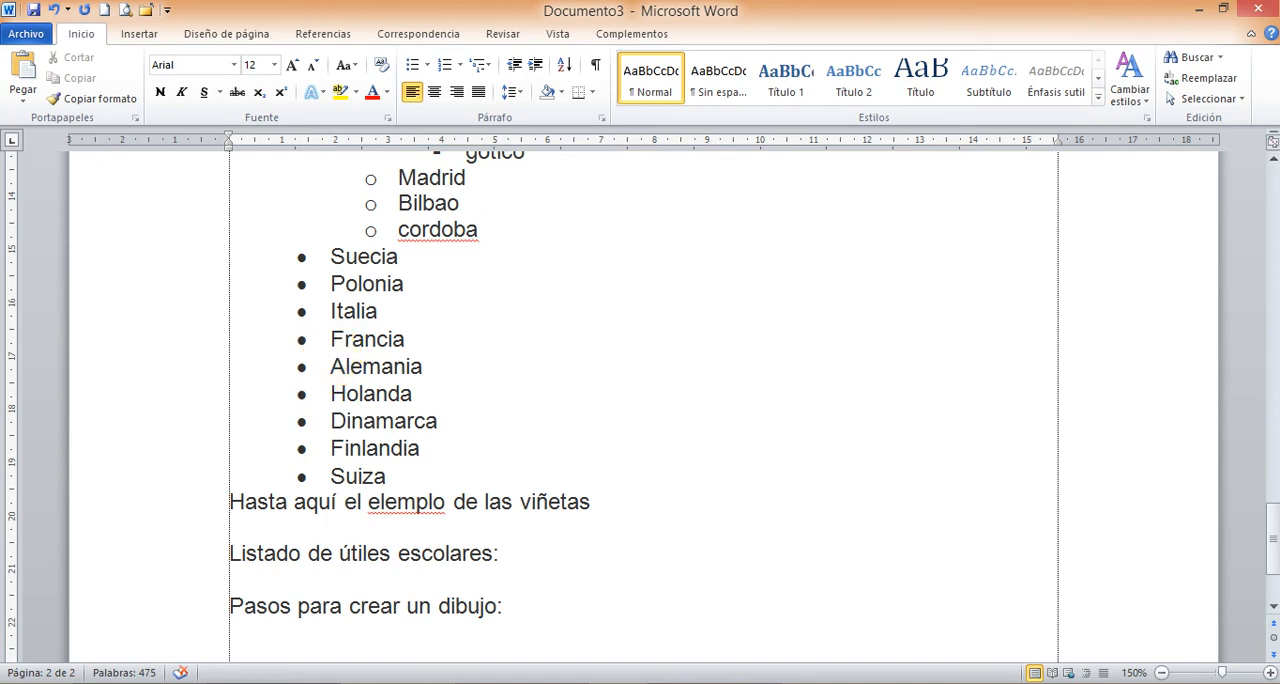
pyautogui.press('Return')
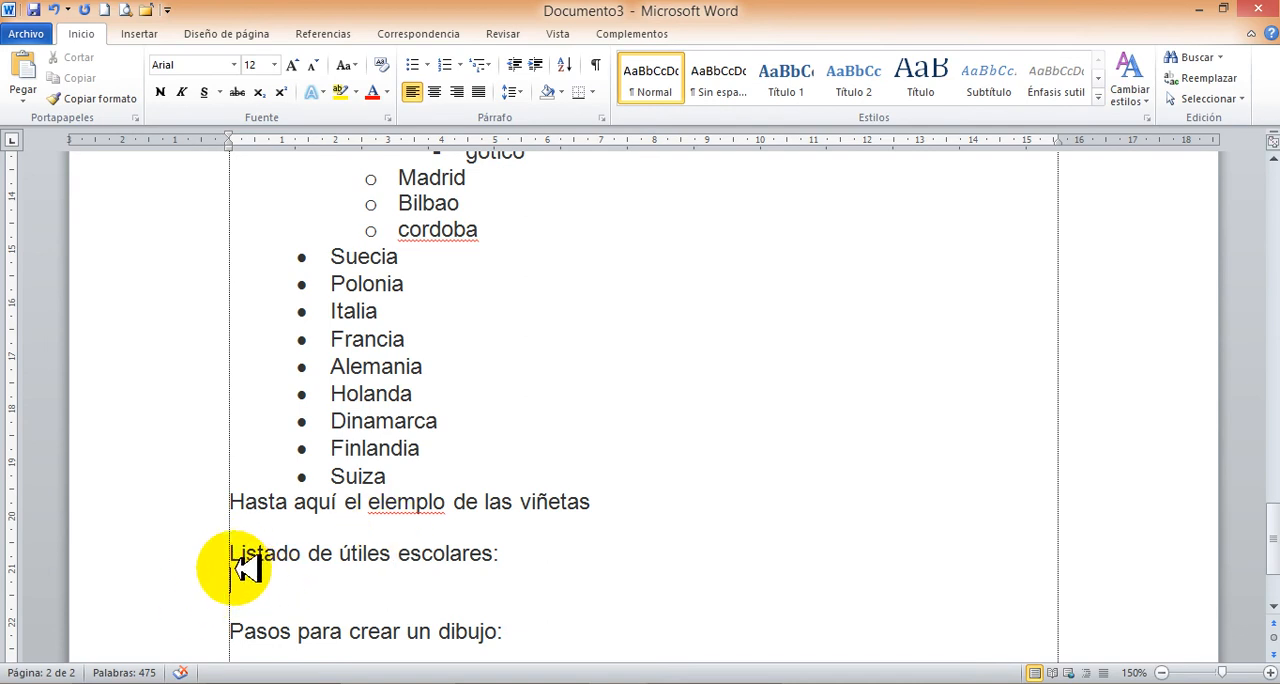
pyautogui.click(428, 64)
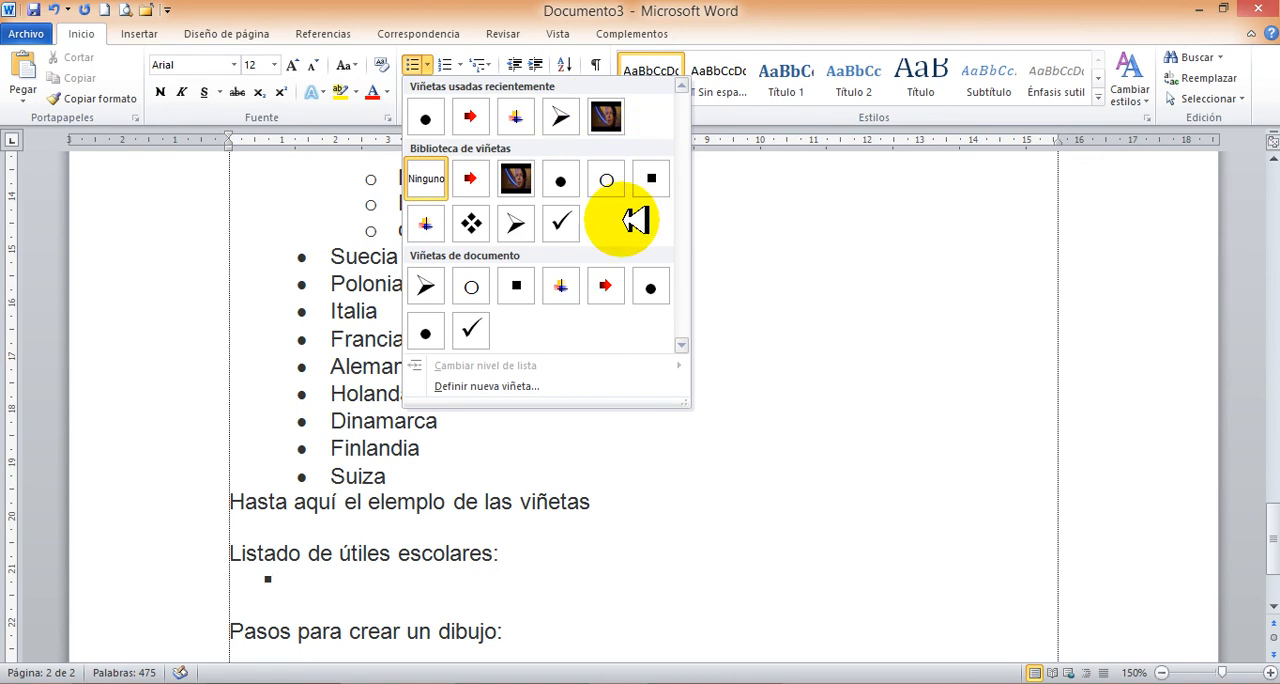